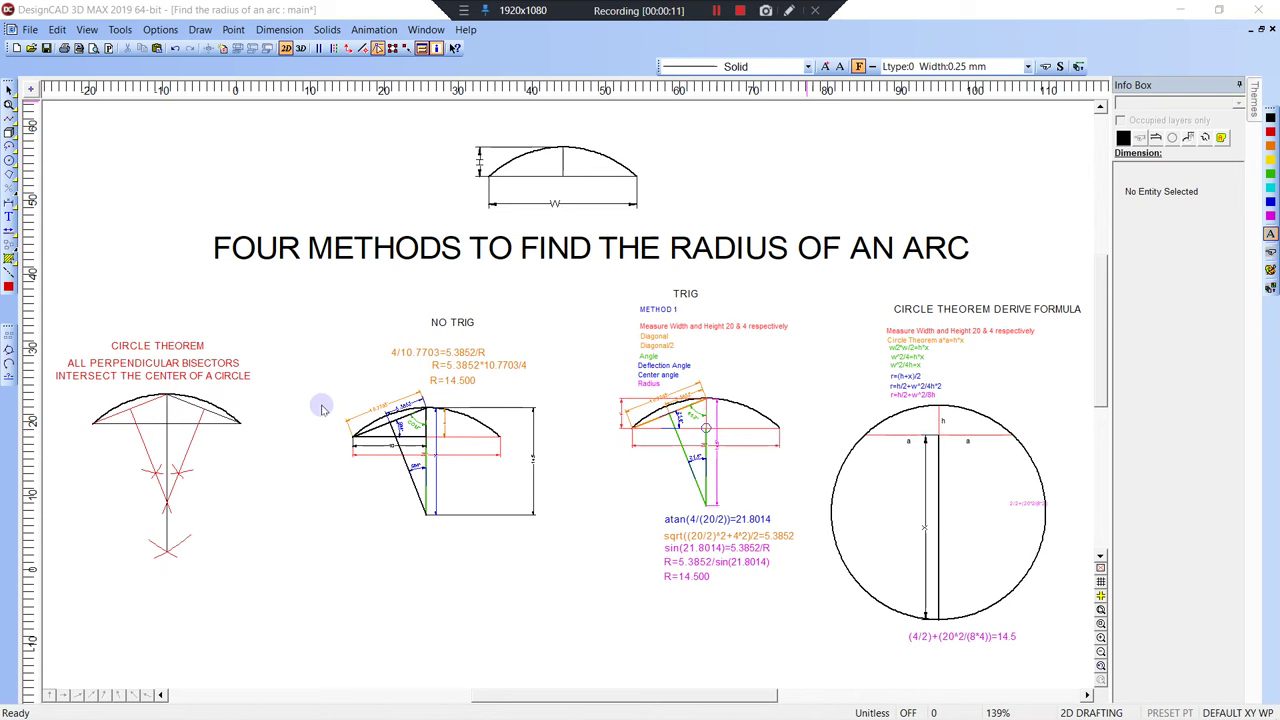
Step: Draw a circle with a radius of about 7.69 in the empty space beside the Circle Theorem diagram
mouse_move(236, 396)
left_mouse_down()
mouse_move(346, 374)
mouse_move(274, 383)
mouse_move(497, 380)
left_mouse_up()
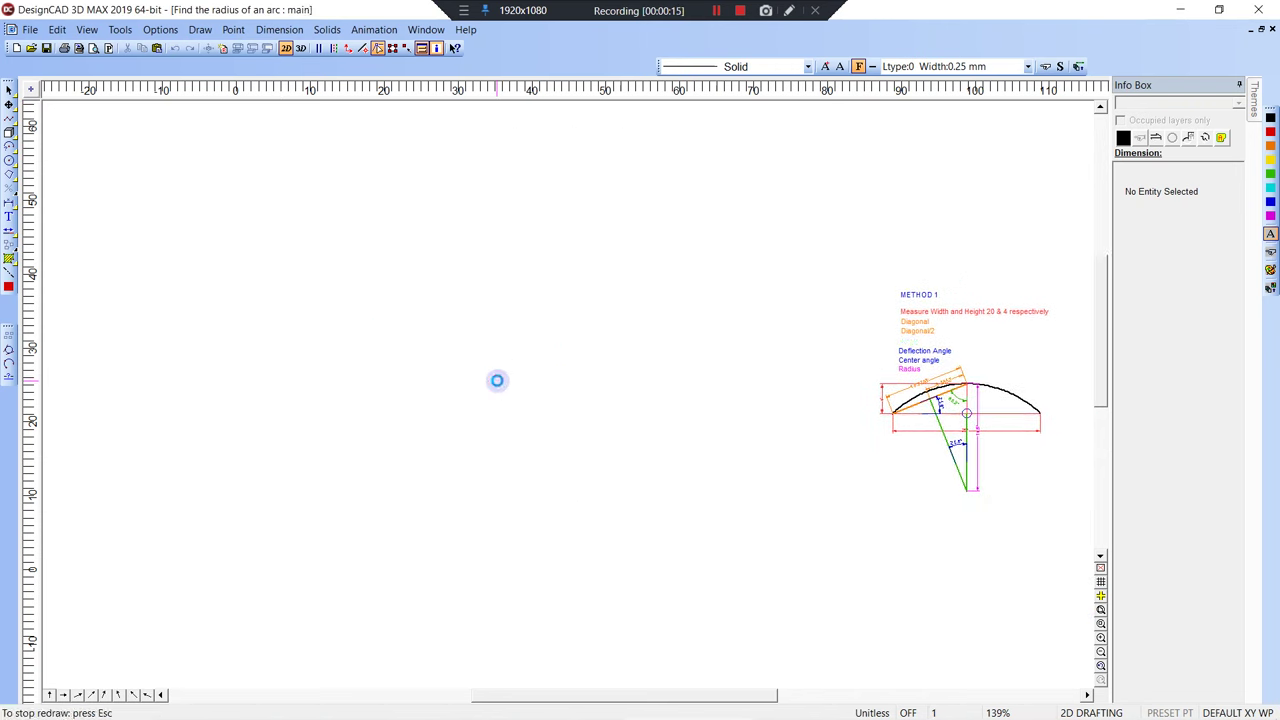
left_click(286, 310)
left_click(580, 570)
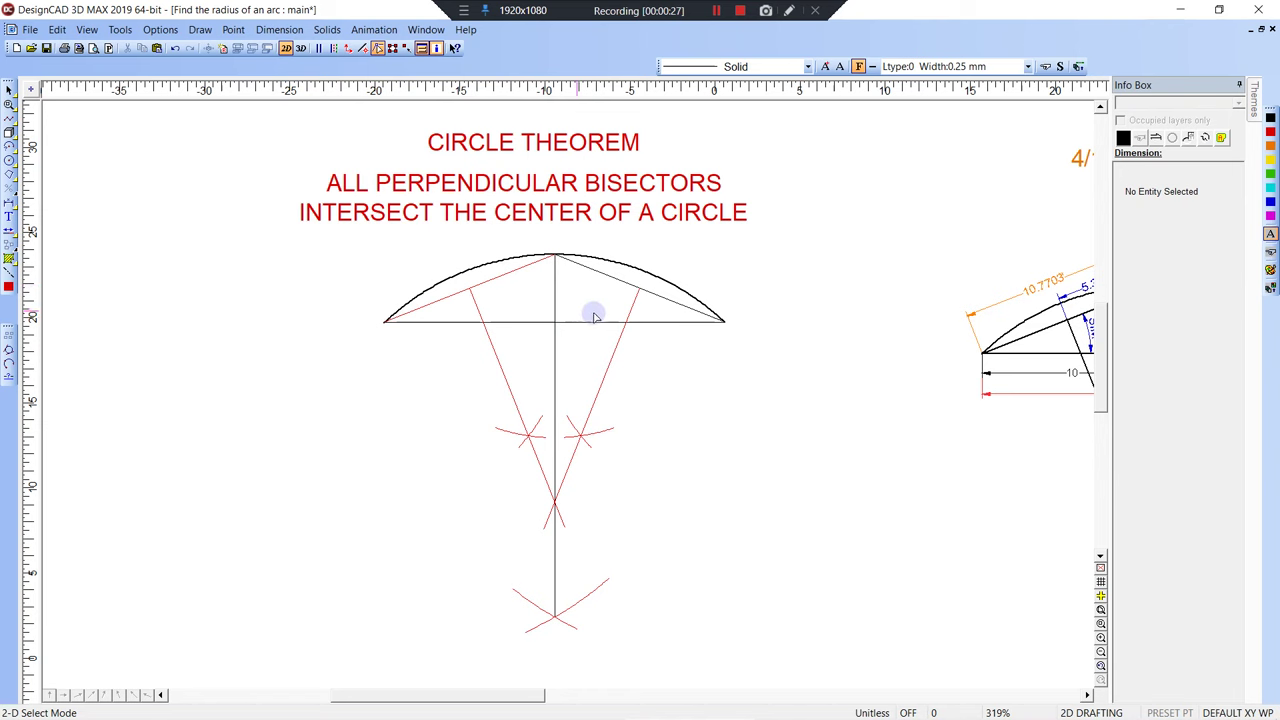
left_click_drag(464, 320, 791, 290)
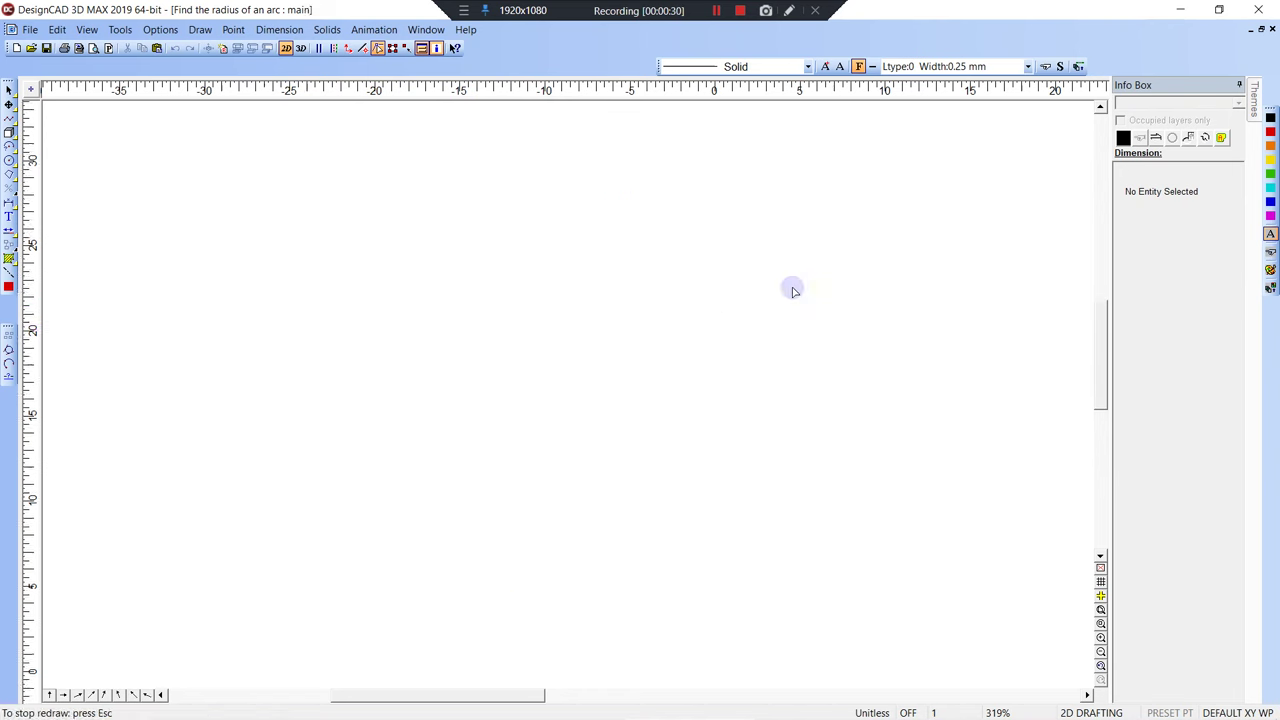
left_click(9, 160)
left_click(283, 352)
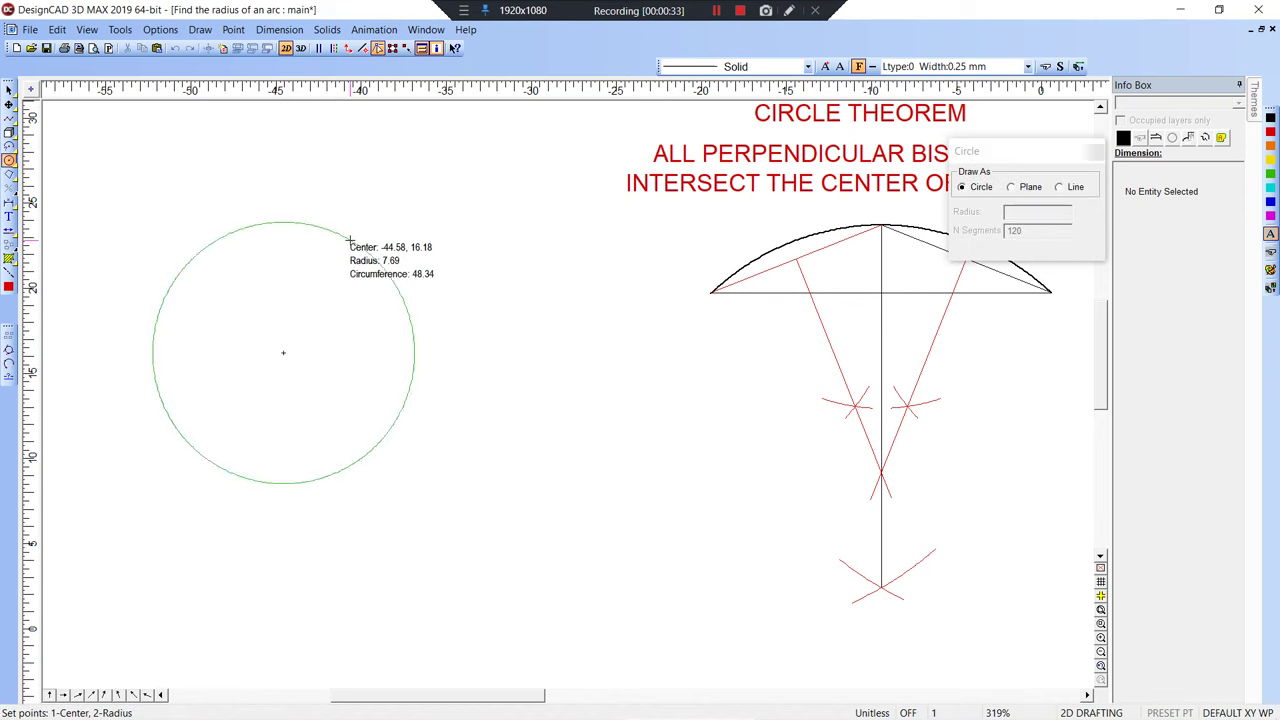
left_click(352, 245)
Step: Draw three straight lines crossing the circle: one slanted through its upper part, one near-horizontal through its lower part, one near-vertical through its left part
key("v")
left_click(203, 218)
left_click(427, 294)
key("Return")
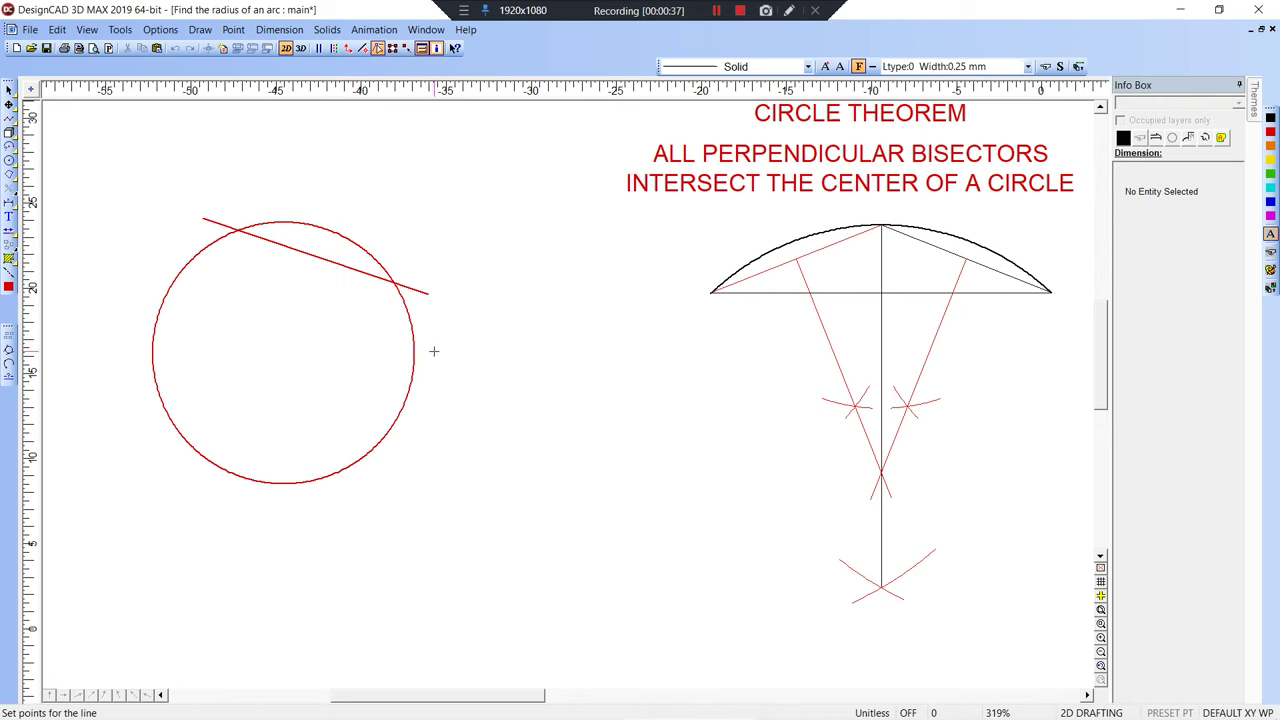
left_click(417, 391)
left_click(114, 400)
right_click(116, 398)
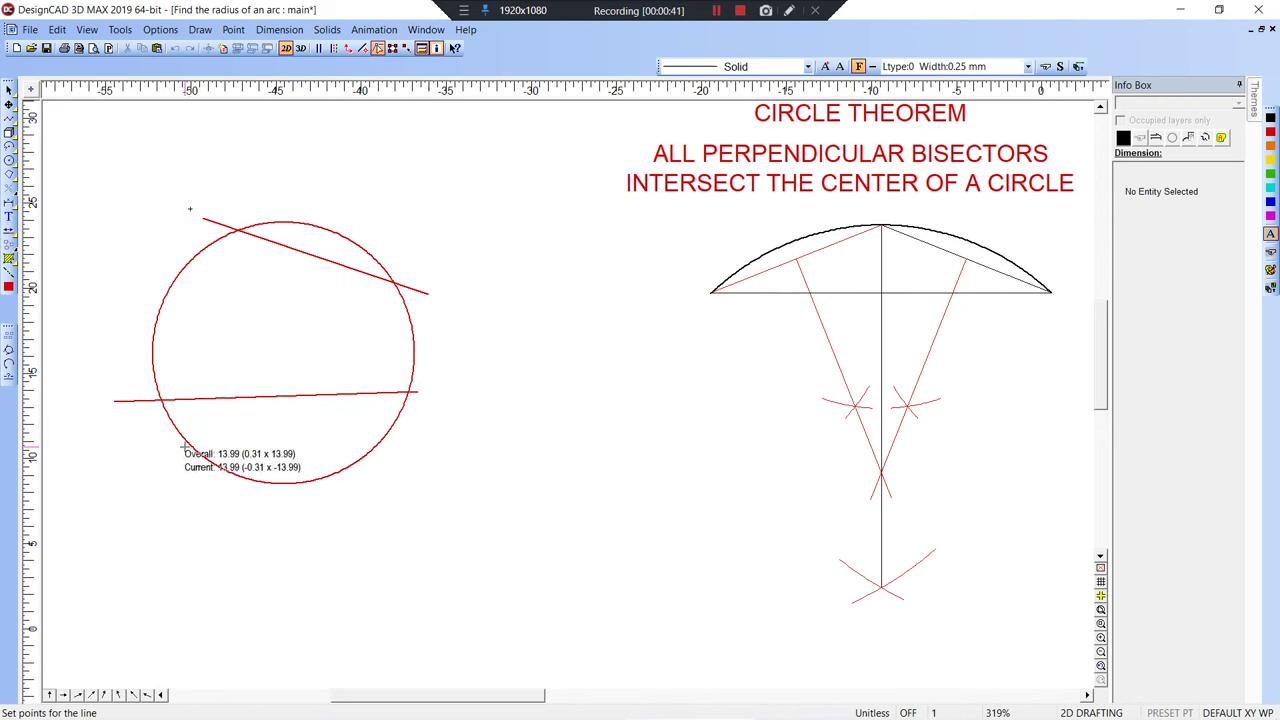
left_click(196, 515)
right_click(200, 513)
Step: Trim the overhanging ends of the three lines at the circle so that they become chords
key("t")
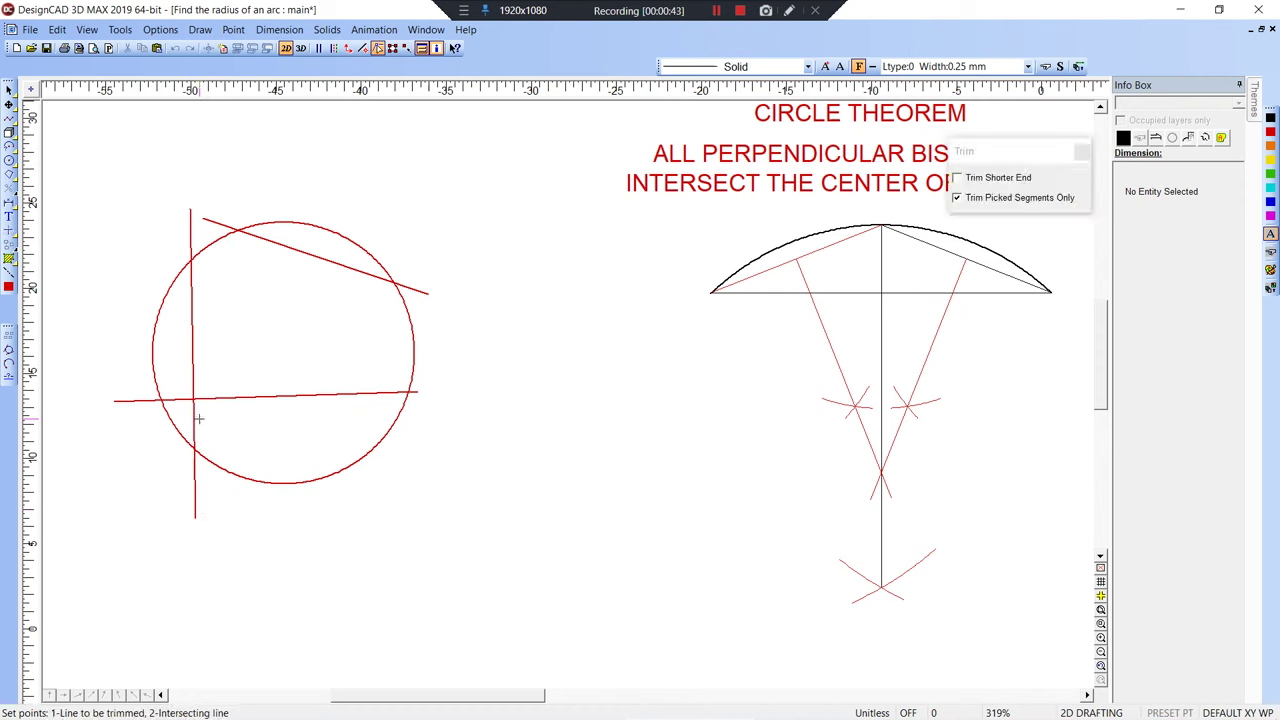
left_click(198, 455)
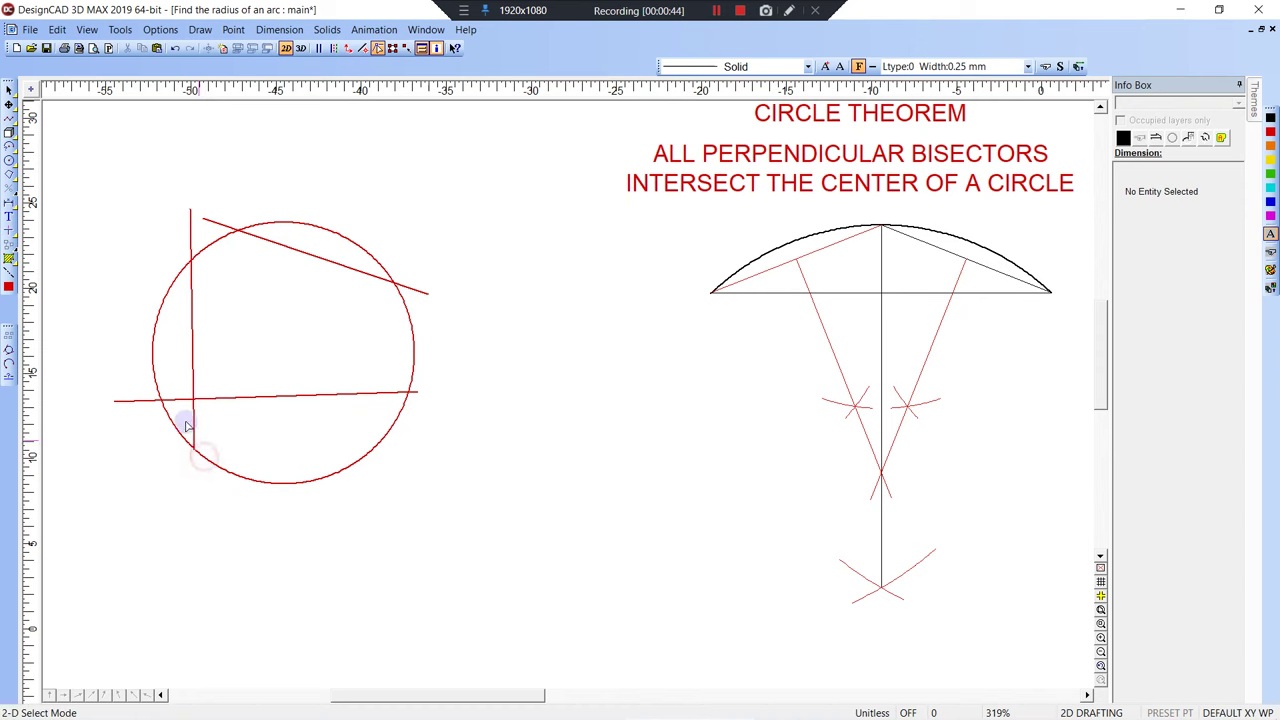
left_click(162, 380)
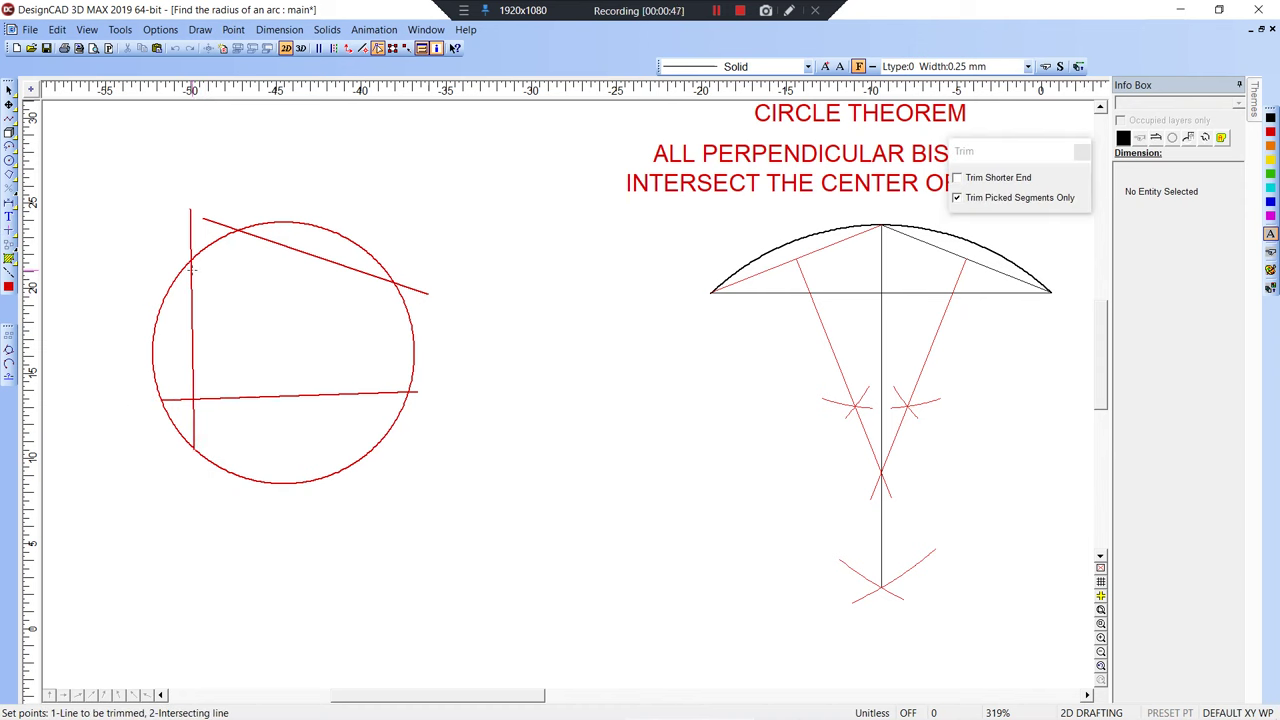
left_click(247, 231)
left_click(259, 239)
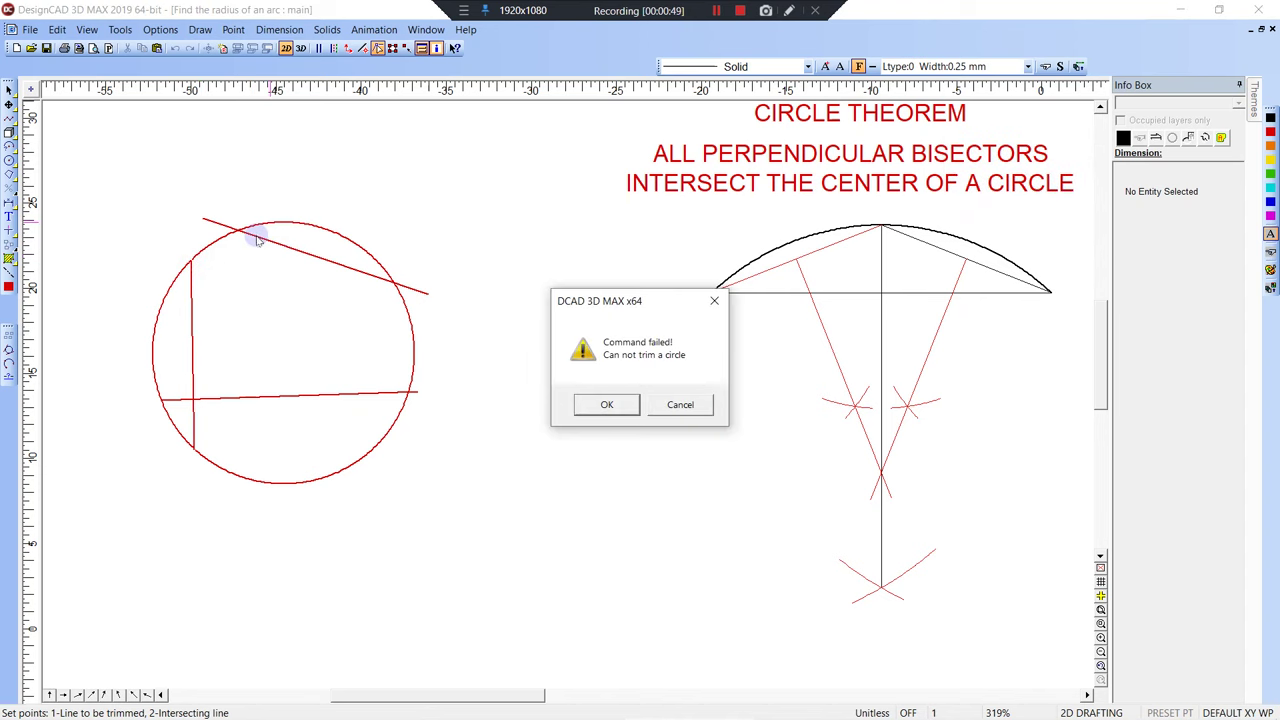
key("Return")
left_click(257, 232)
left_click(380, 256)
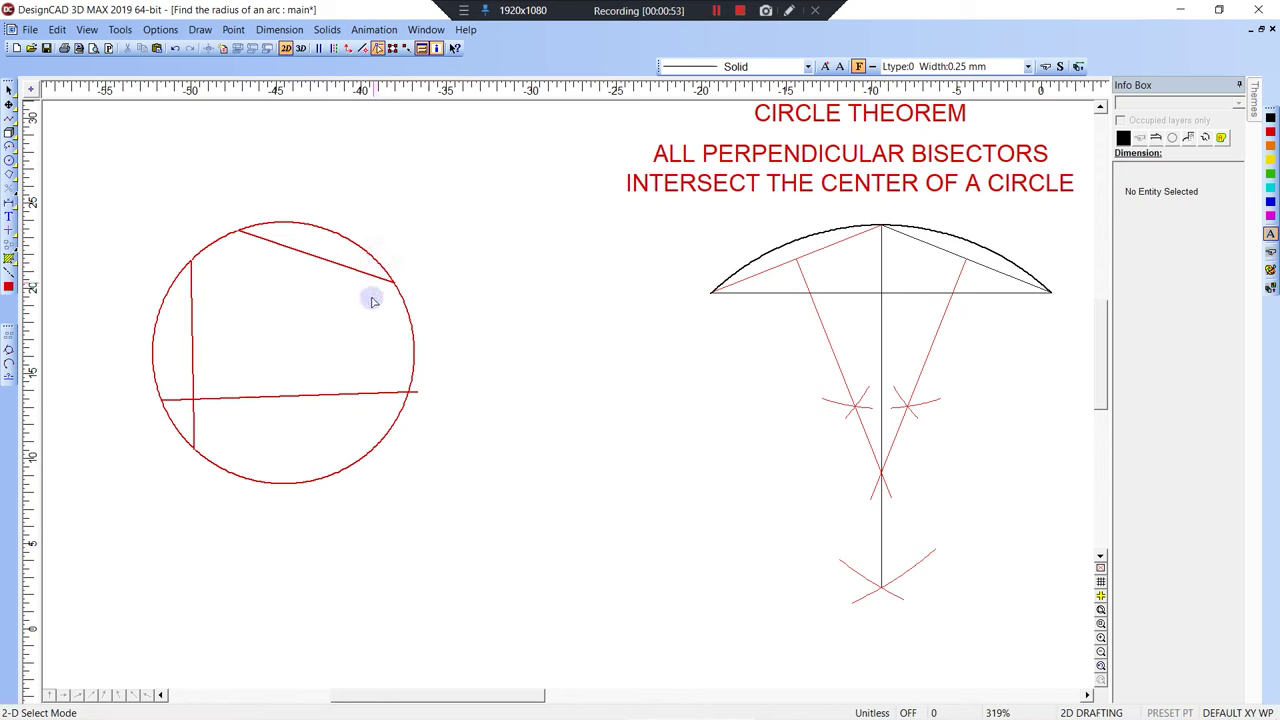
left_click(404, 377)
Step: Draw a line at 90 degrees to the near-horizontal chord from its midpoint upward past the circle's center
right_click(277, 398)
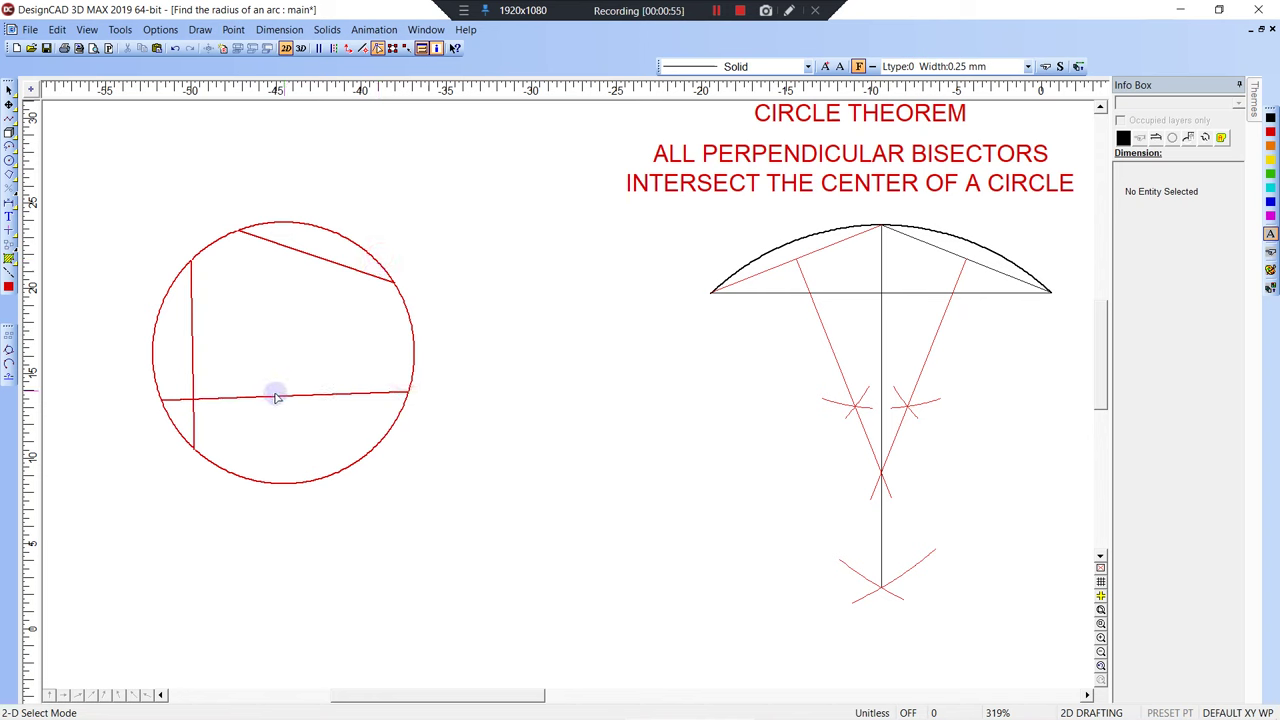
key("v")
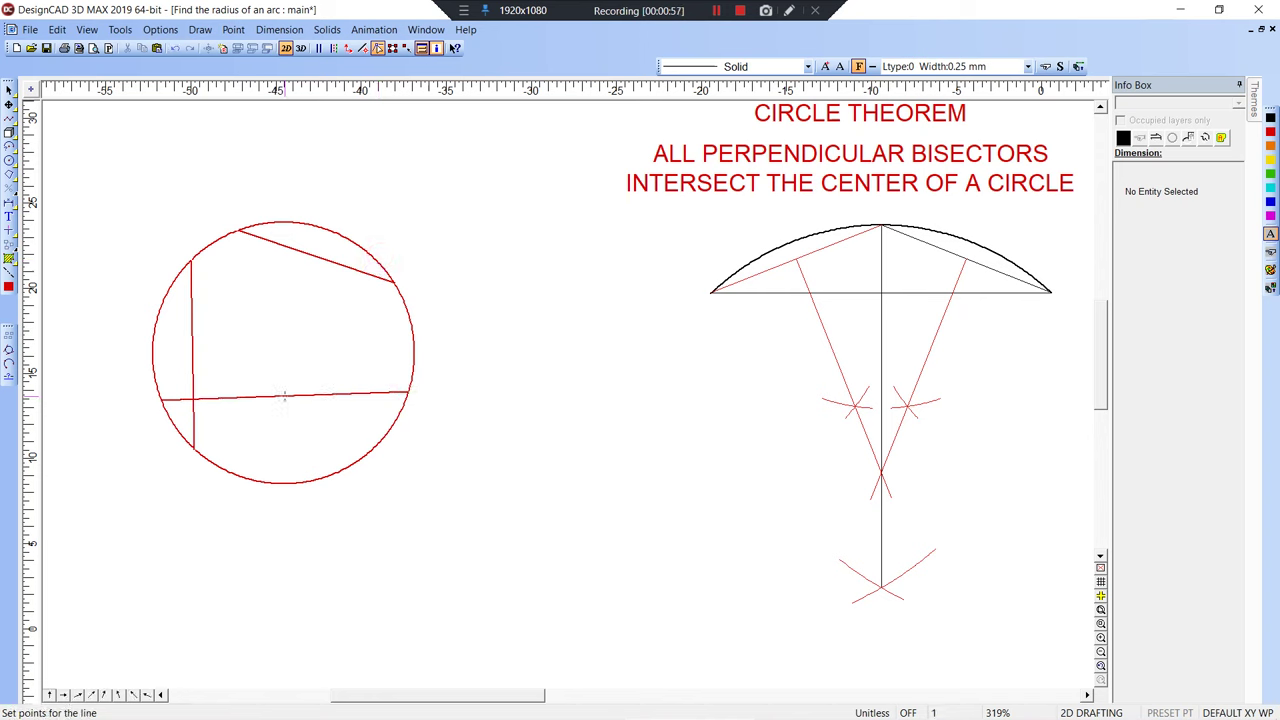
right_click(284, 398)
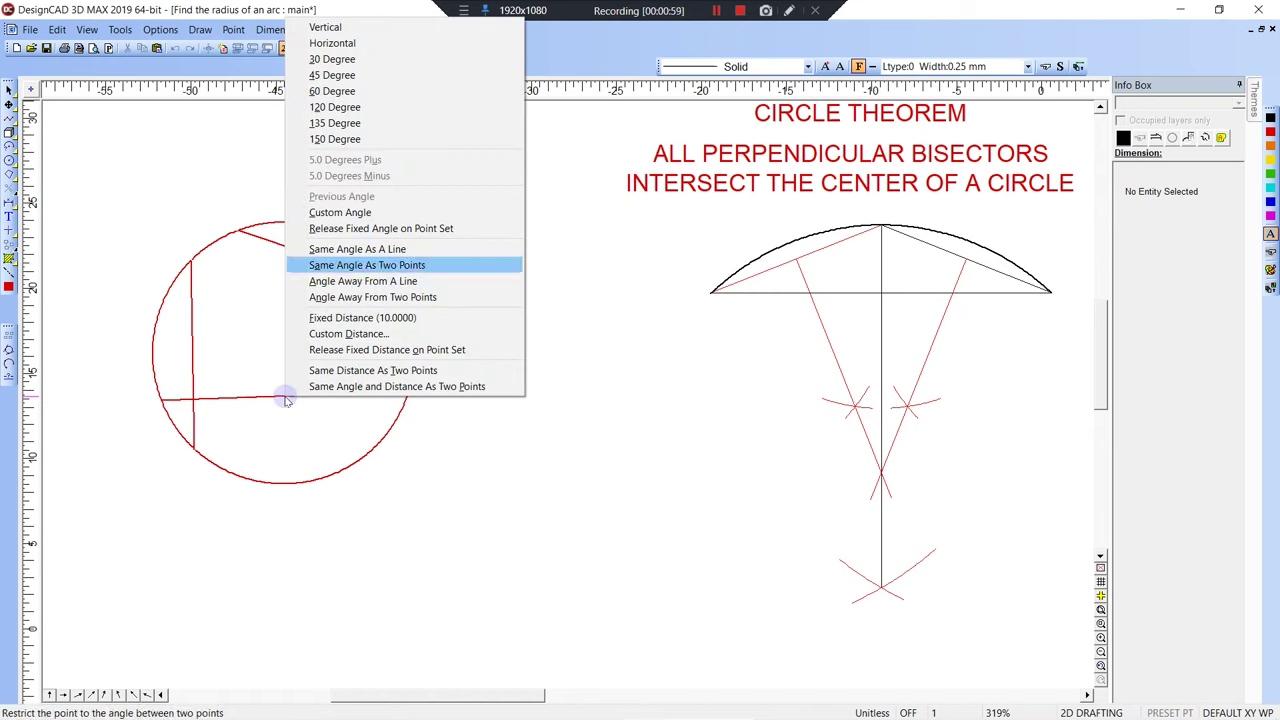
left_click(330, 272)
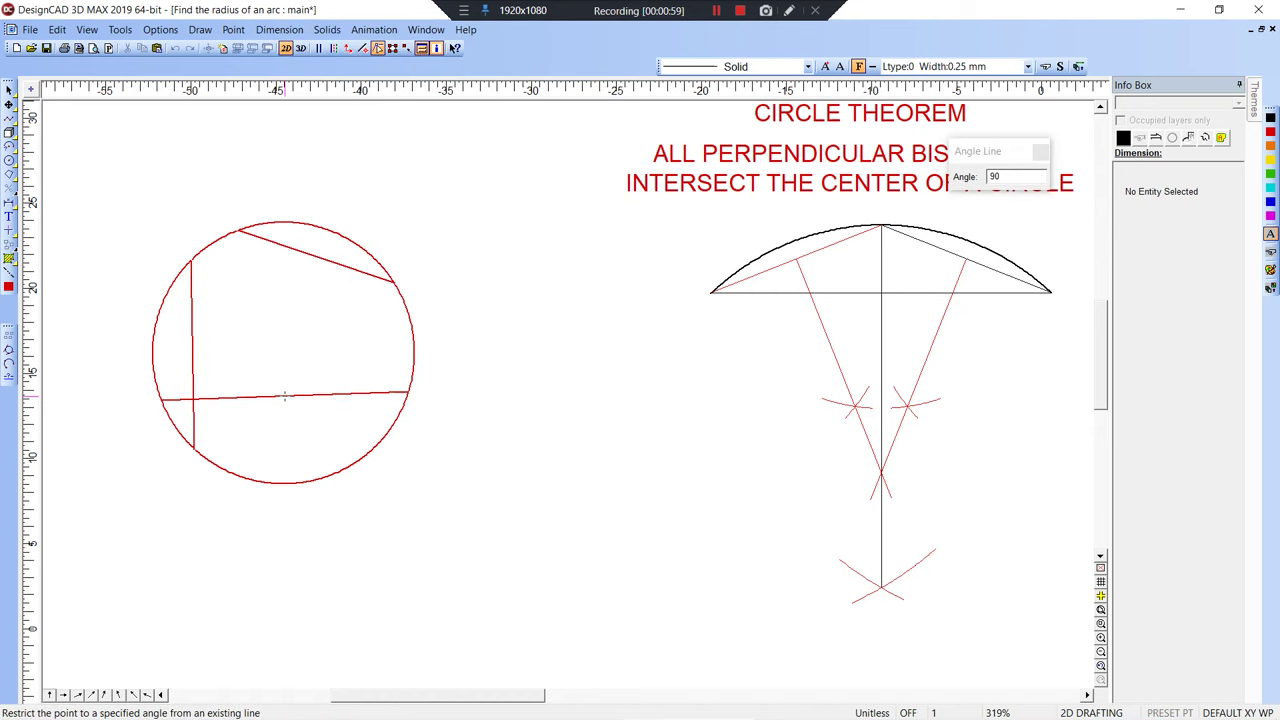
left_click(307, 389)
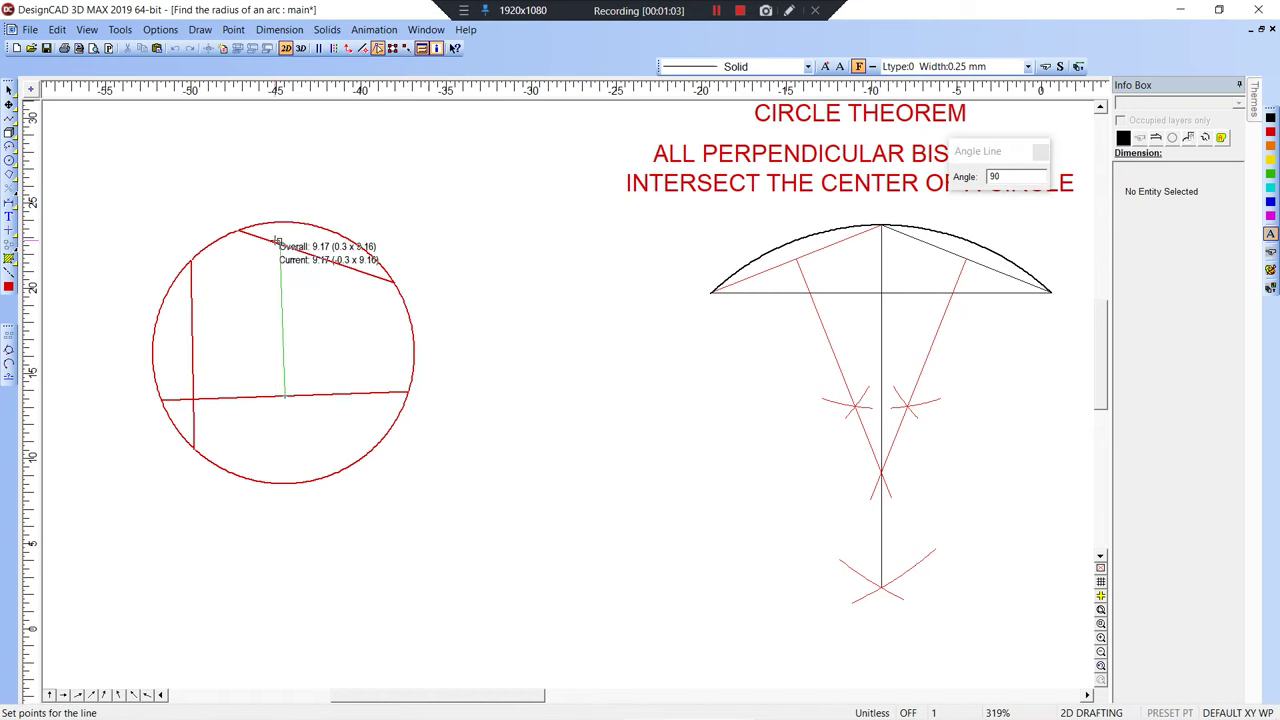
left_click(281, 259)
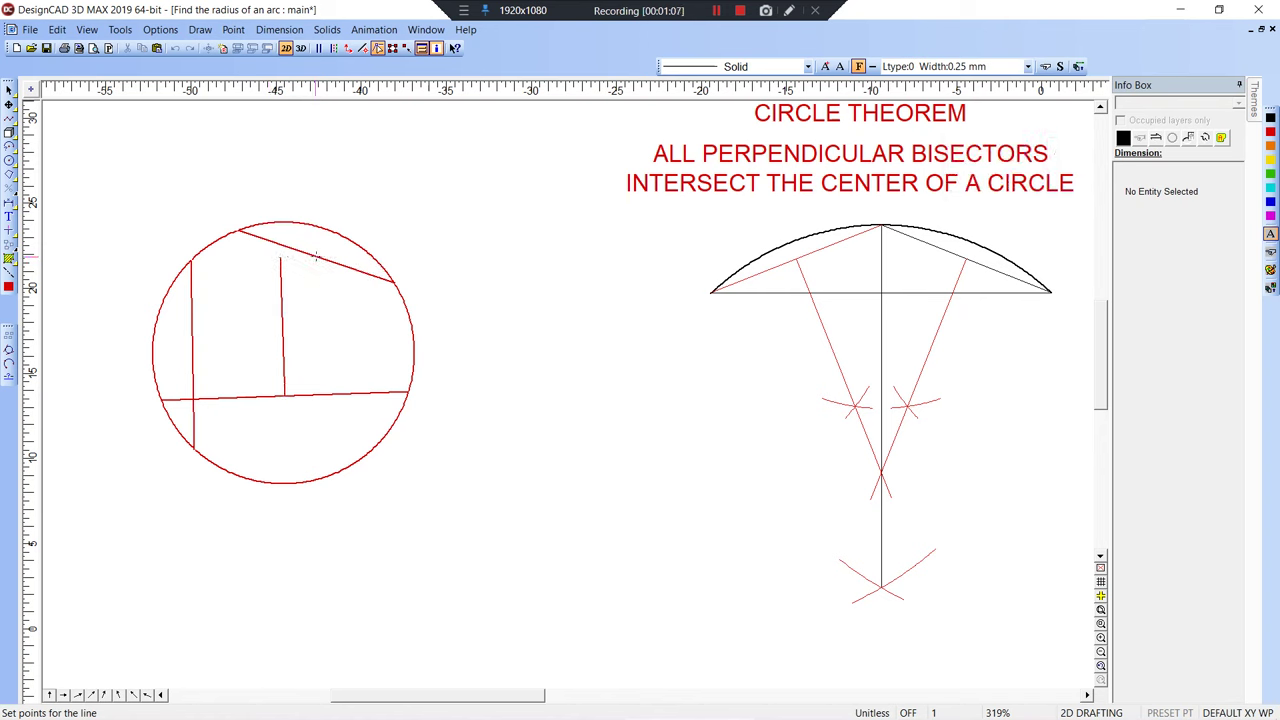
Step: Draw a 90-degree bisector about 7.5 long from the slanted chord's midpoint past the center, and shorten the near-horizontal chord's bisector
right_click(316, 256)
left_click(345, 520)
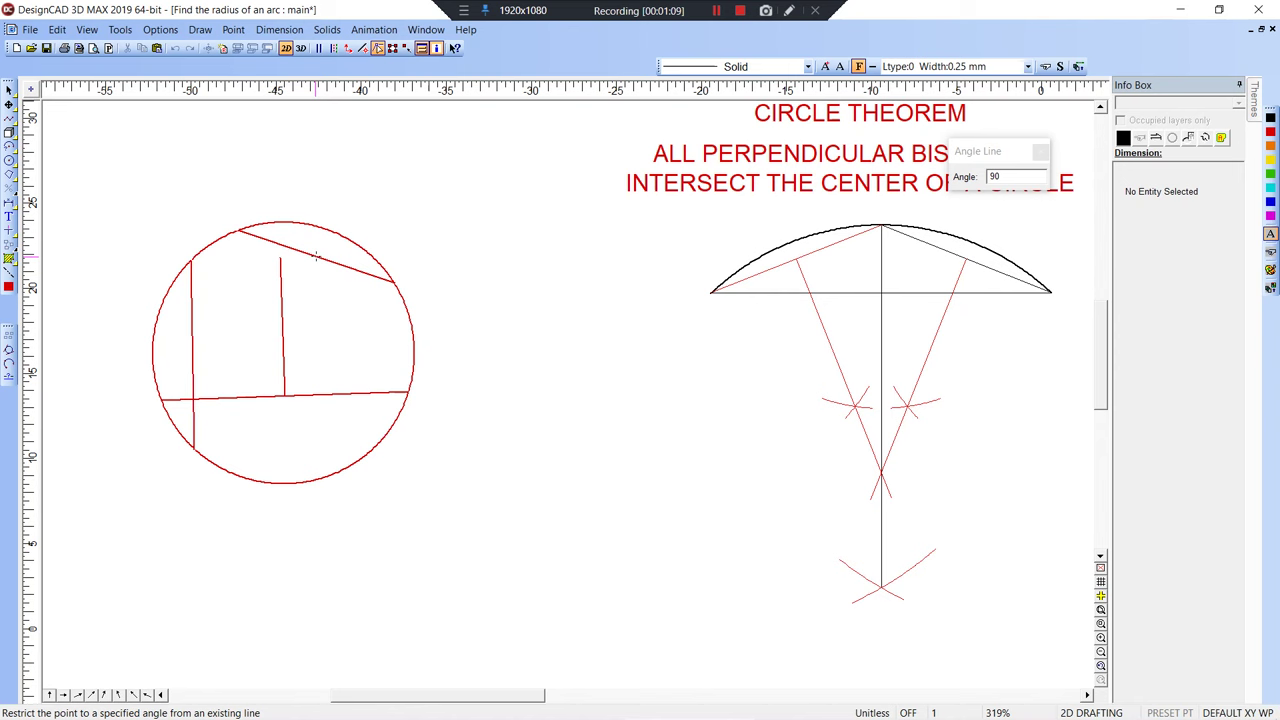
left_click(320, 258)
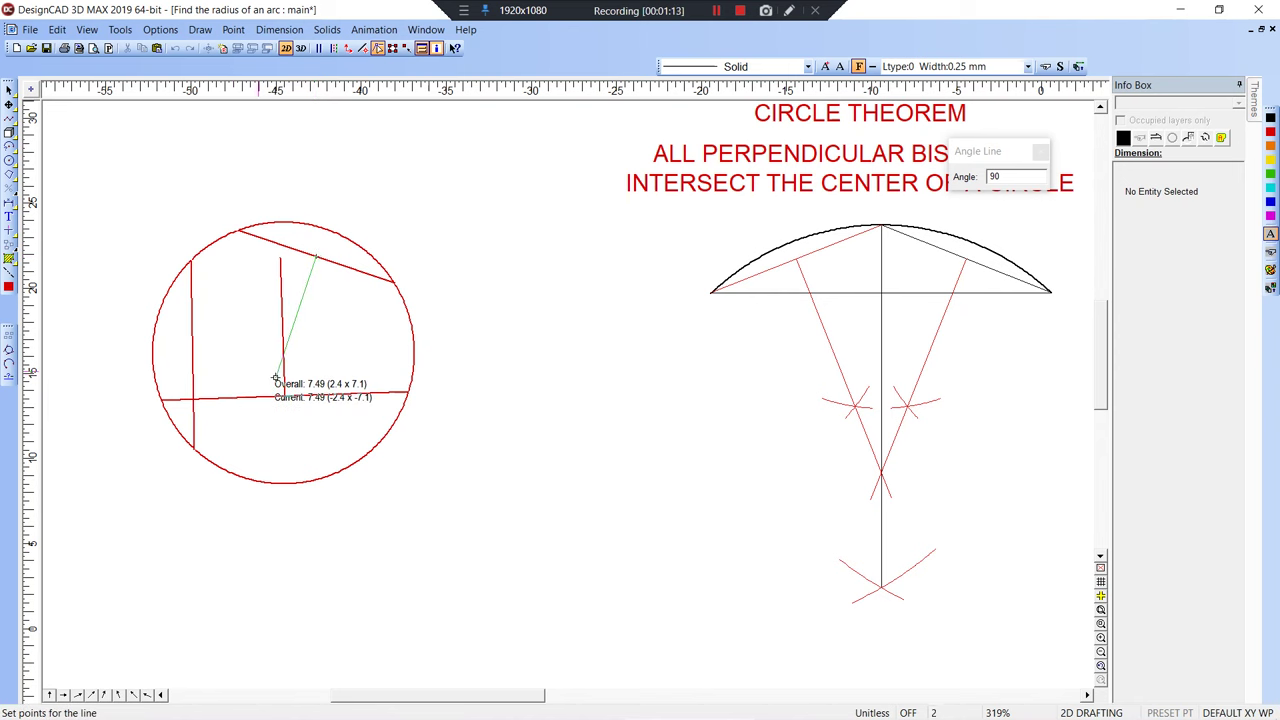
left_click(276, 379)
key("e")
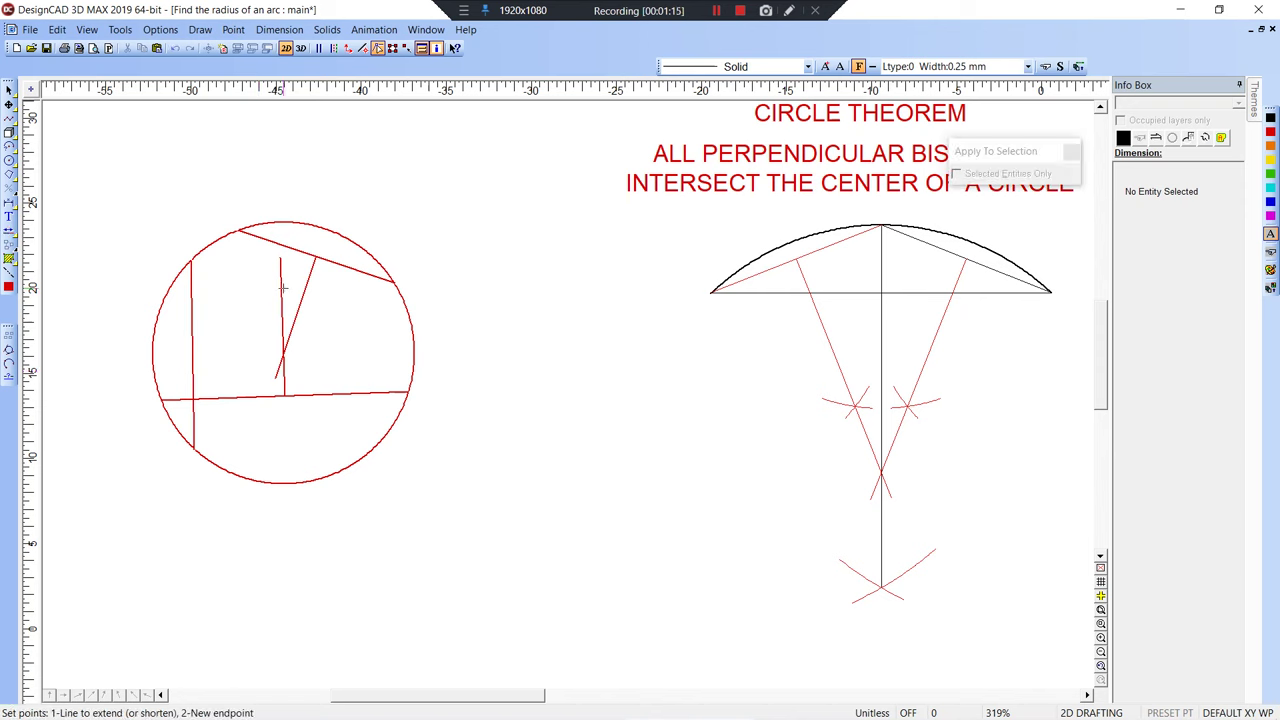
left_click(282, 319)
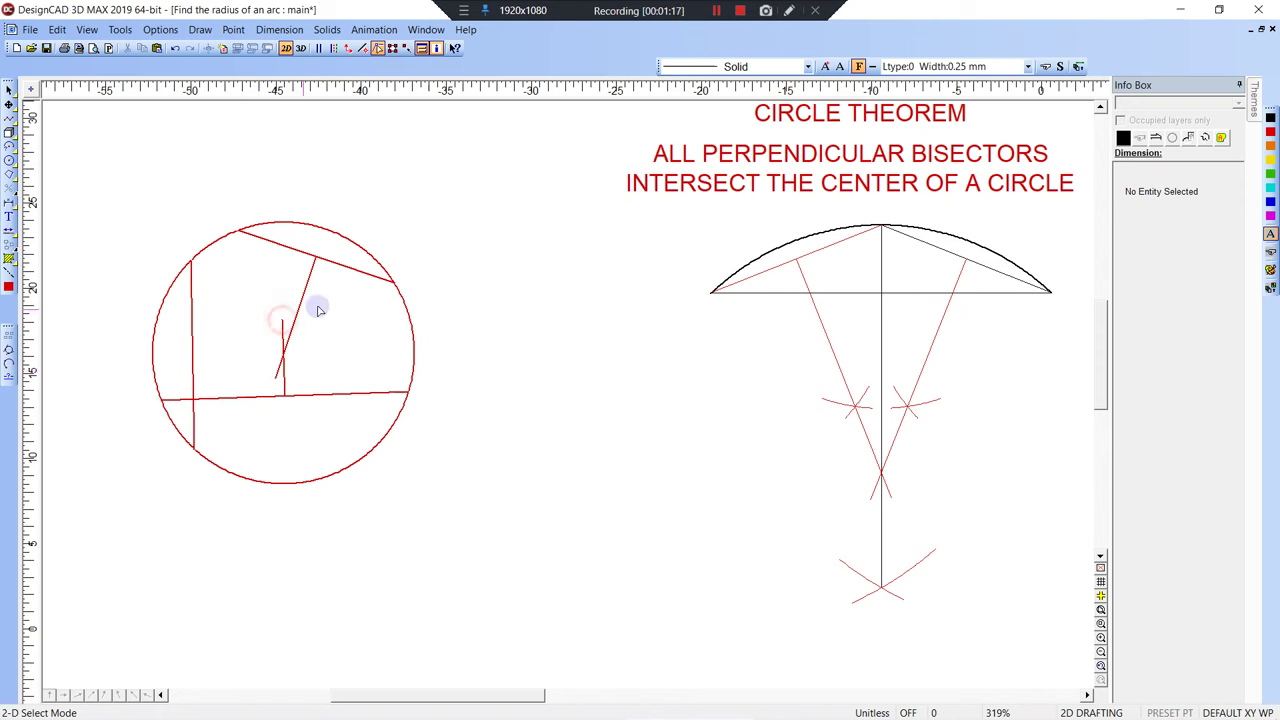
Step: Draw a line at 90 degrees to the near-vertical chord from its midpoint, extending slightly past the circle's center
key("l")
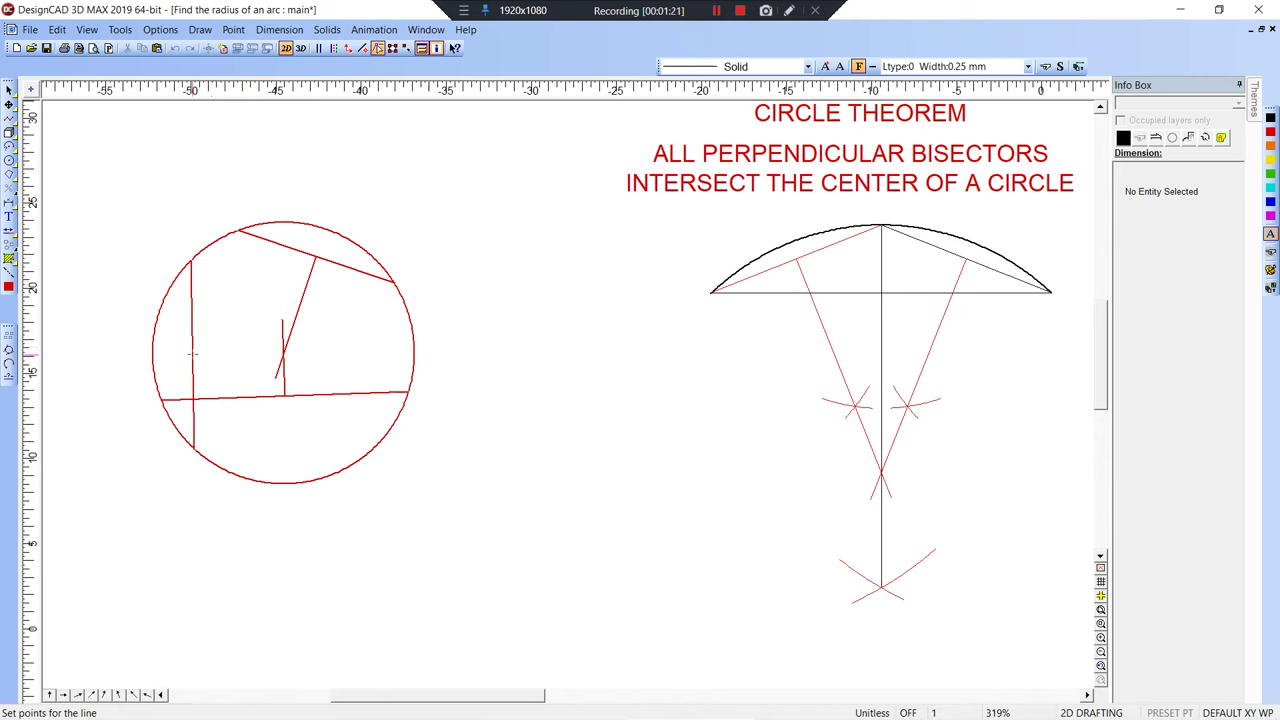
right_click(193, 353)
left_click(240, 604)
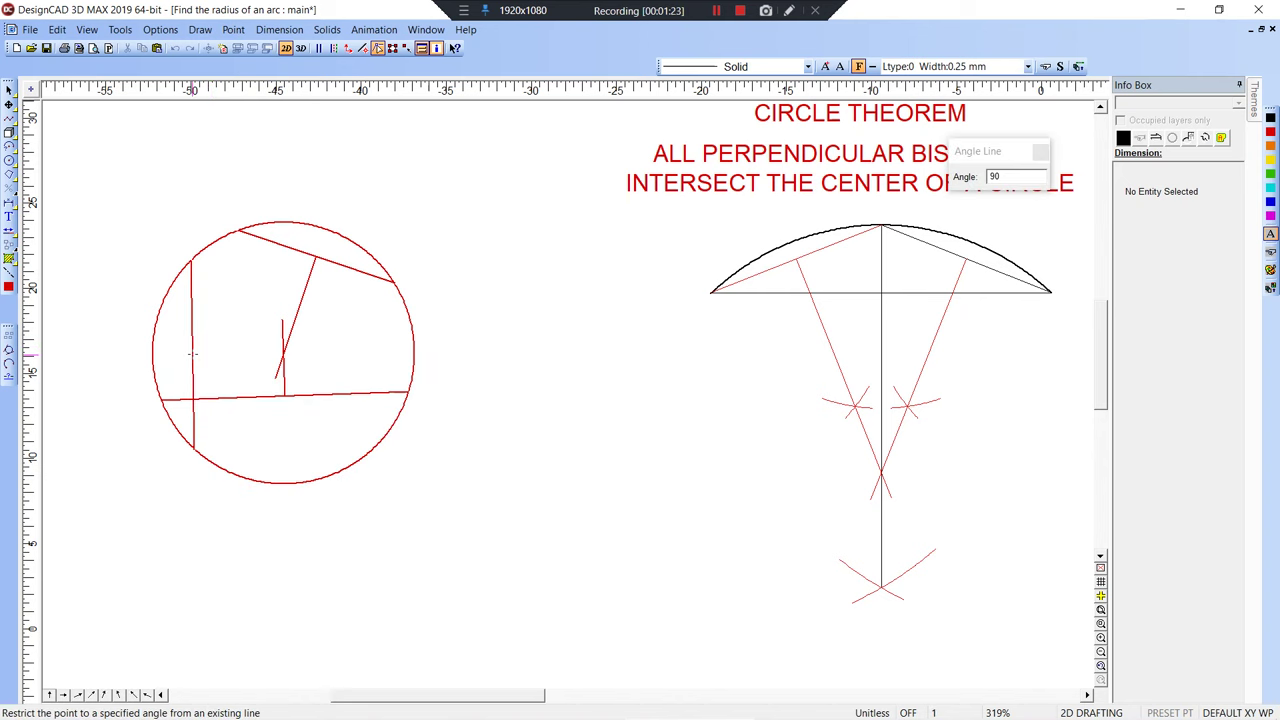
left_click(189, 338)
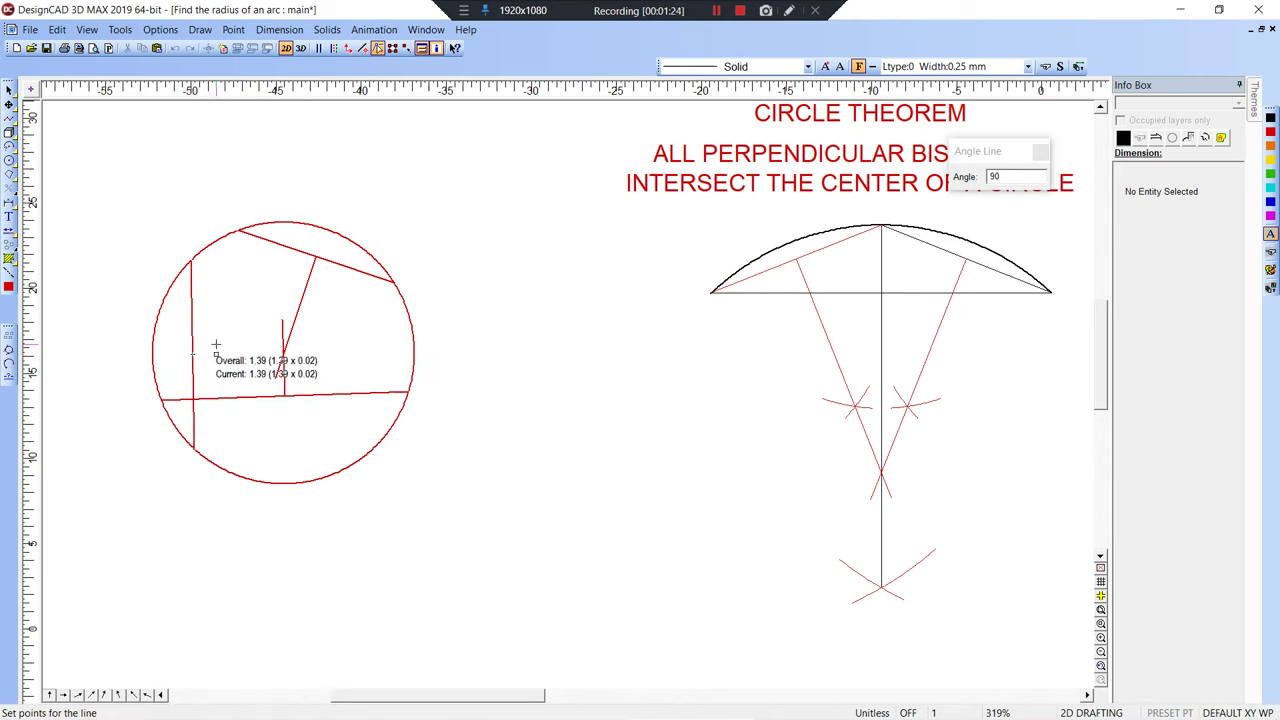
left_click(312, 354)
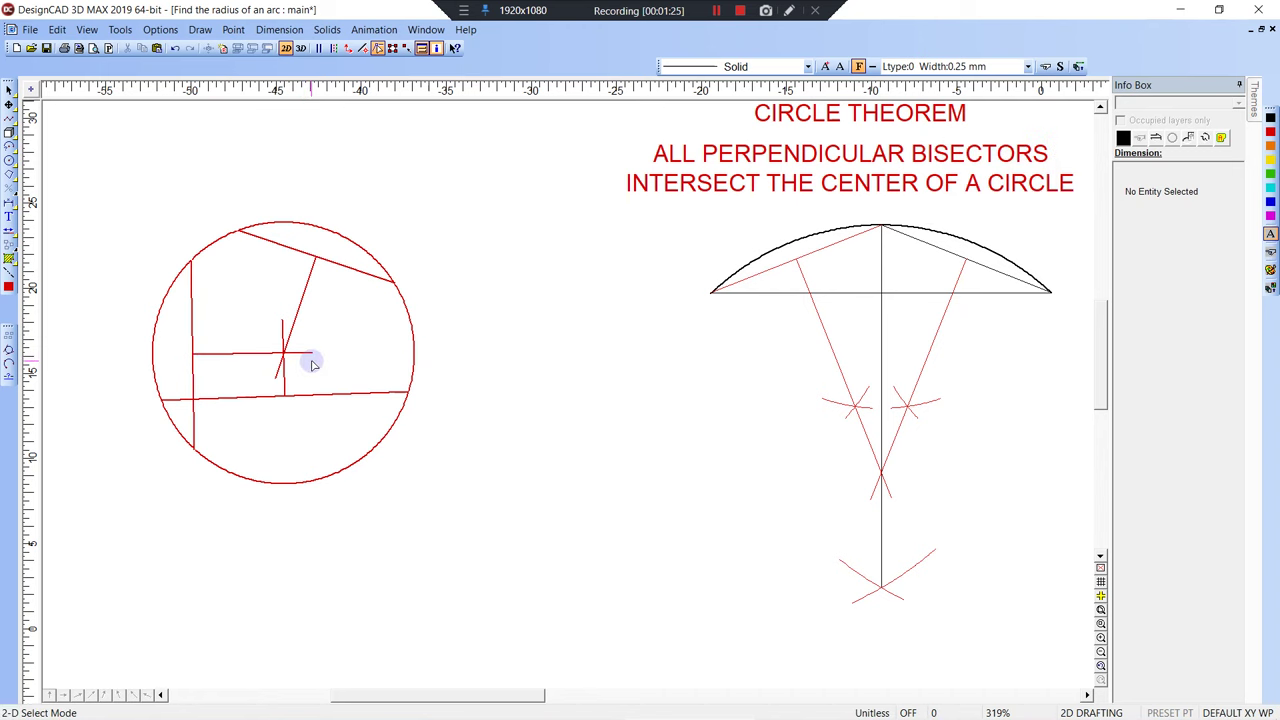
Step: Trim the overshooting ends of the three perpendicular bisectors at their common intersection in the circle's center
key("z")
left_click(251, 319)
left_click(326, 390)
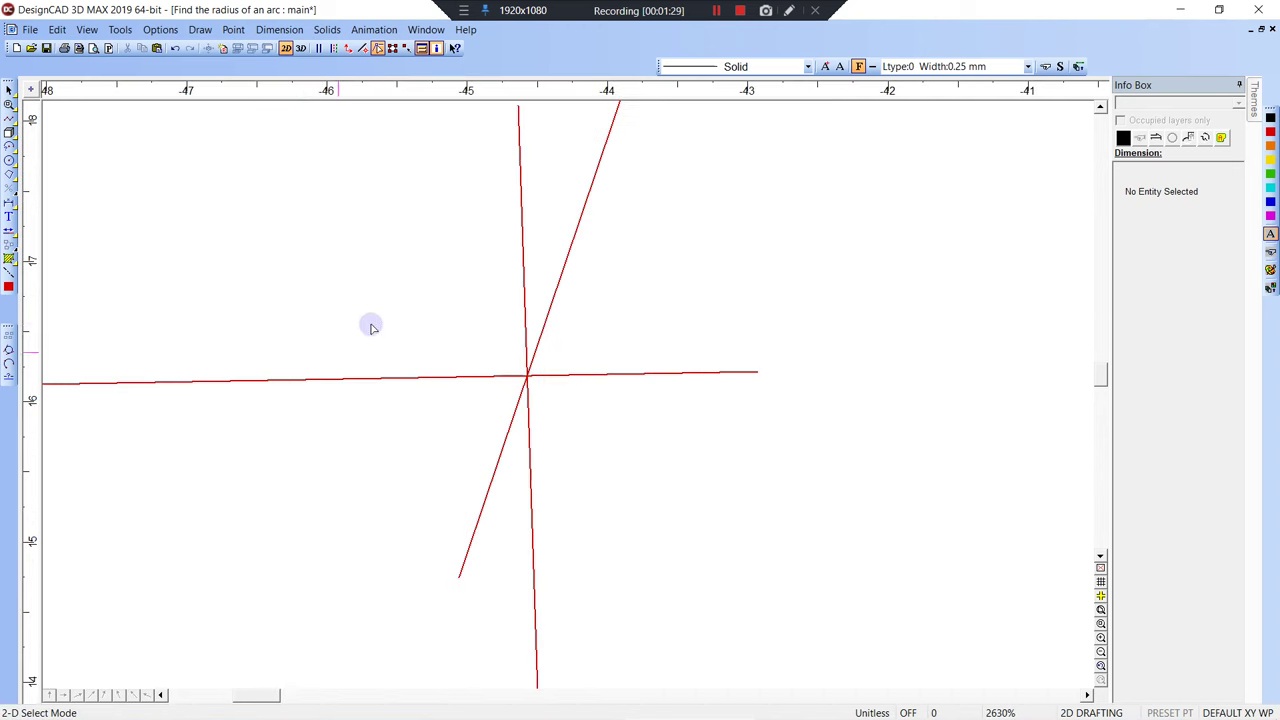
key("t")
left_click(541, 306)
left_click(526, 297)
left_click(520, 327)
left_click(524, 411)
left_click(505, 381)
scroll(508, 384, "down", 3)
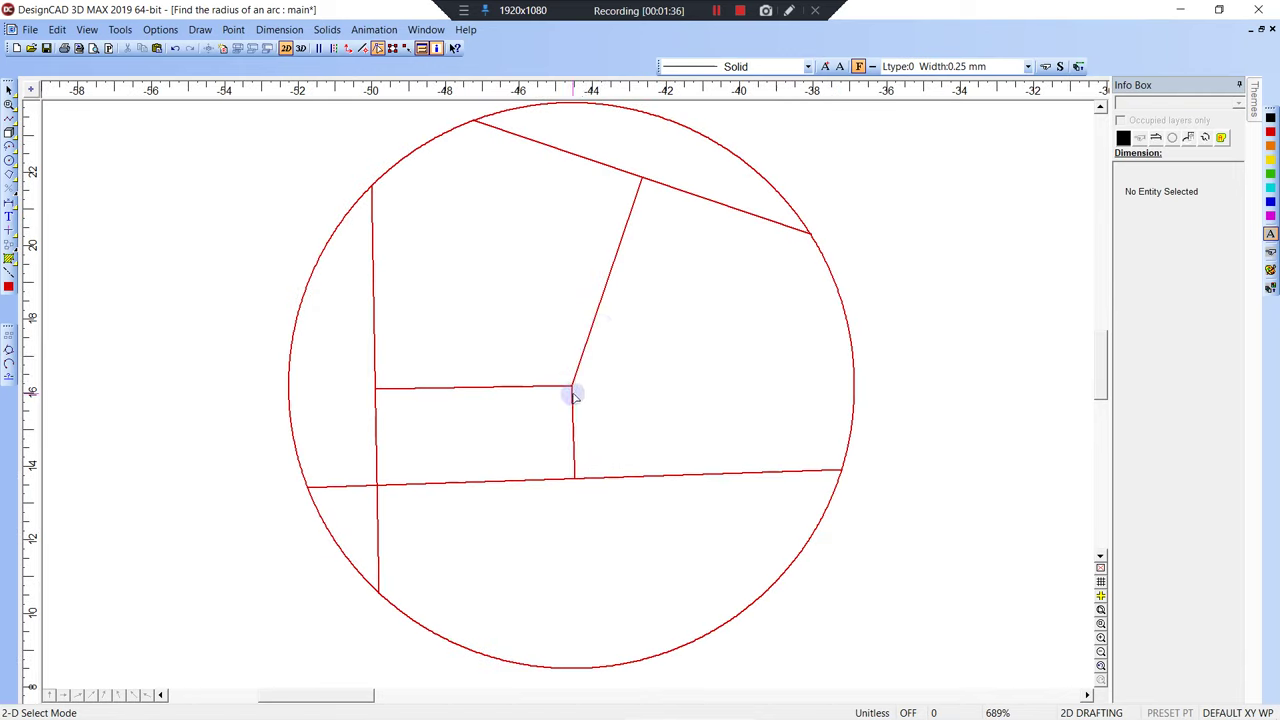
Step: Delete the demonstration circle together with its chords and perpendicular bisectors
left_click(760, 166)
scroll(745, 215, "down", 2)
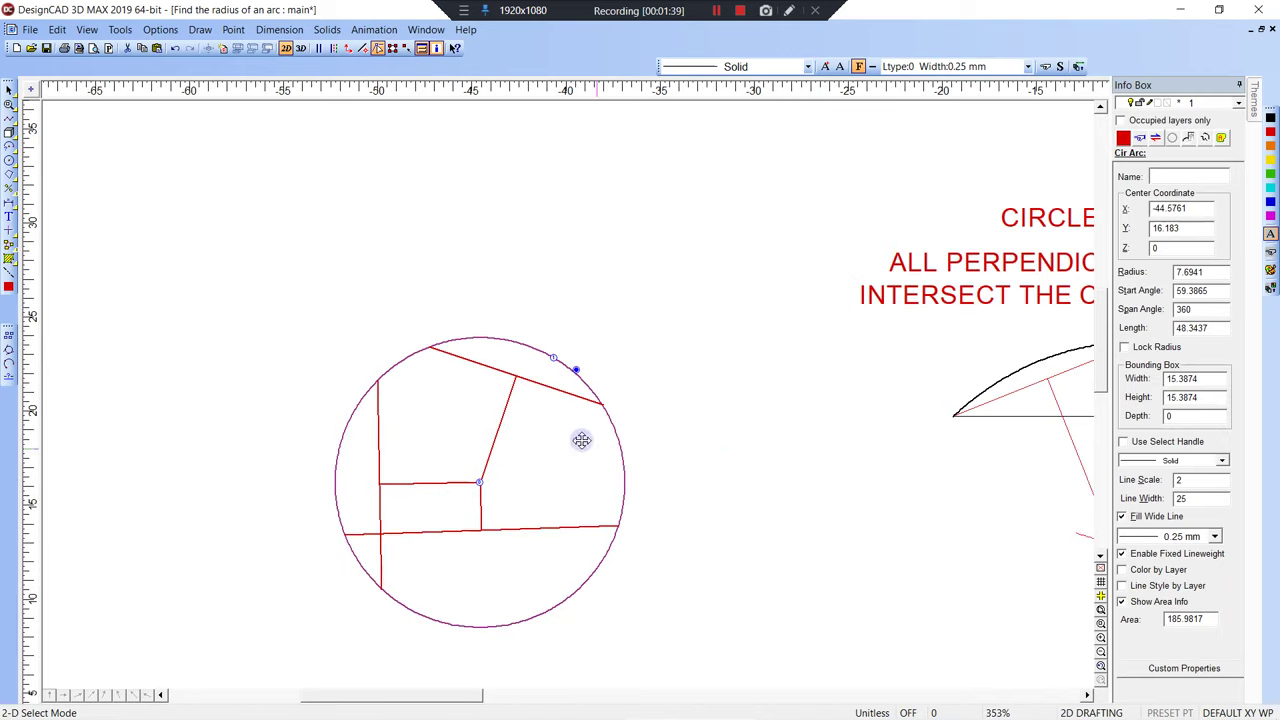
left_click_drag(592, 446, 409, 381)
left_click_drag(66, 211, 558, 622)
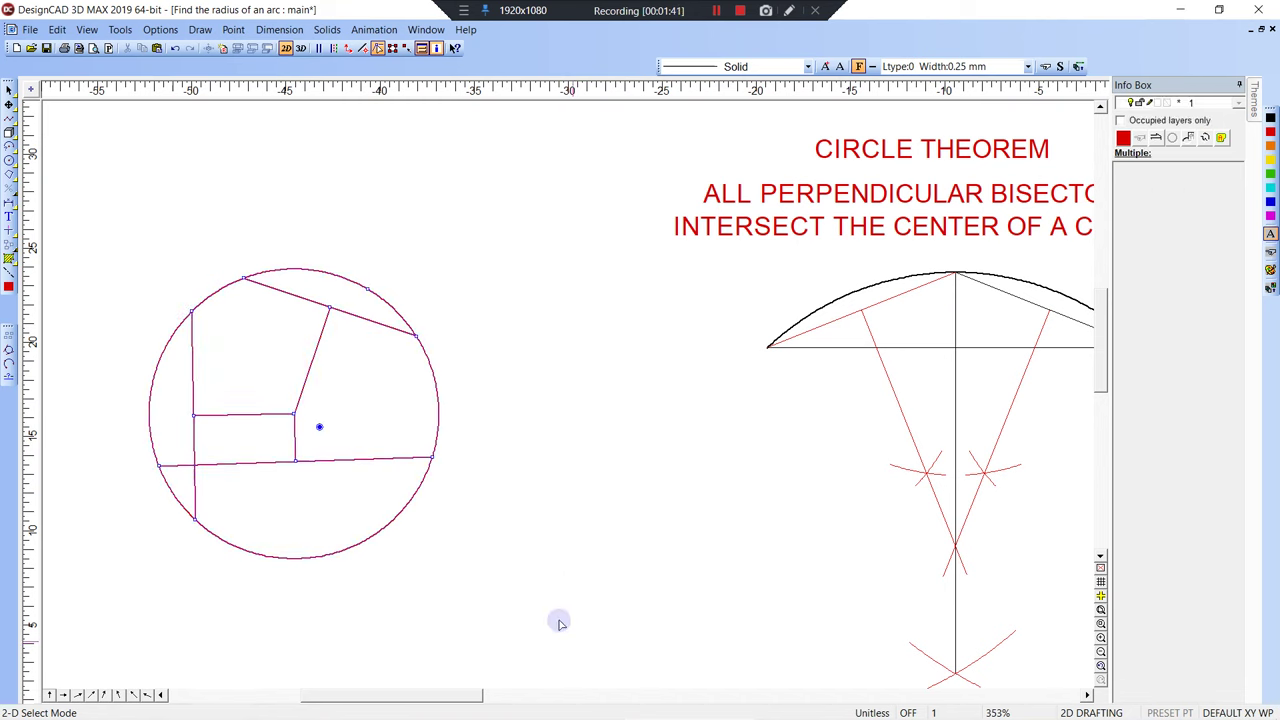
key("Delete")
Step: Try extending the radius-20 construction arc below the diagram up to the right end of the main chord, and undo the extension
mouse_move(703, 449)
left_mouse_down()
mouse_move(526, 389)
mouse_move(446, 391)
left_mouse_up()
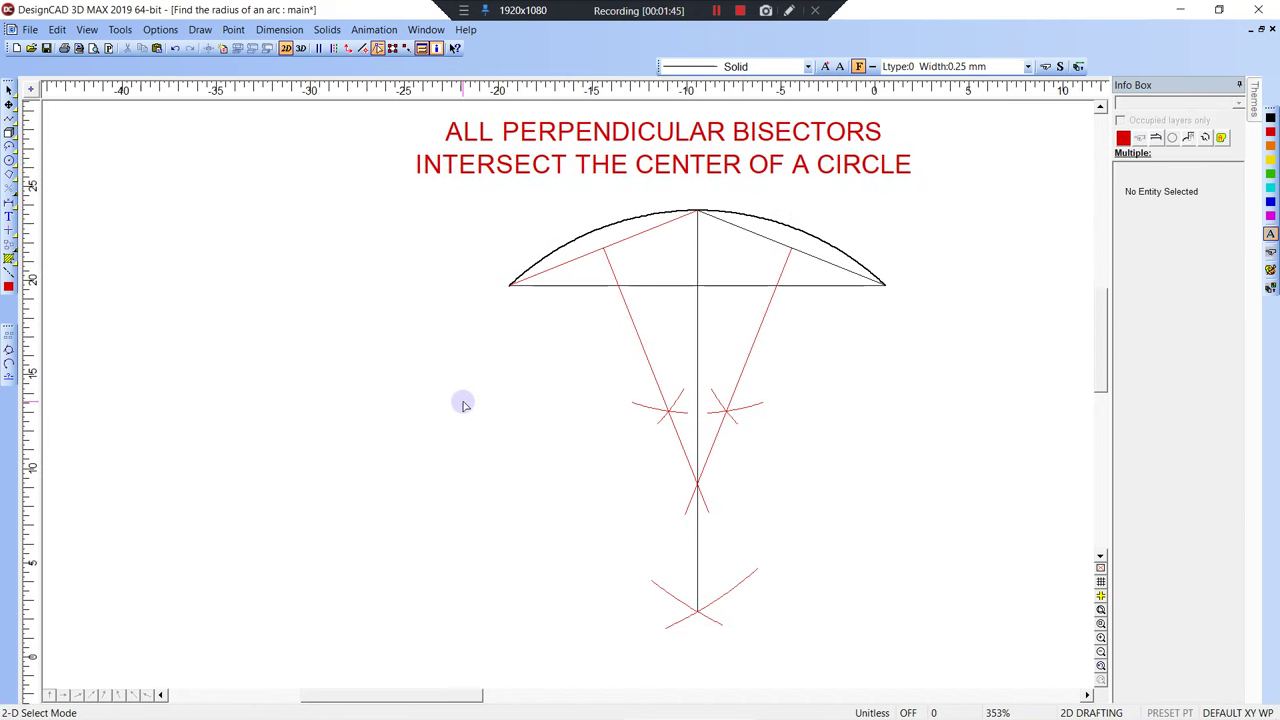
left_click_drag(520, 371, 403, 377)
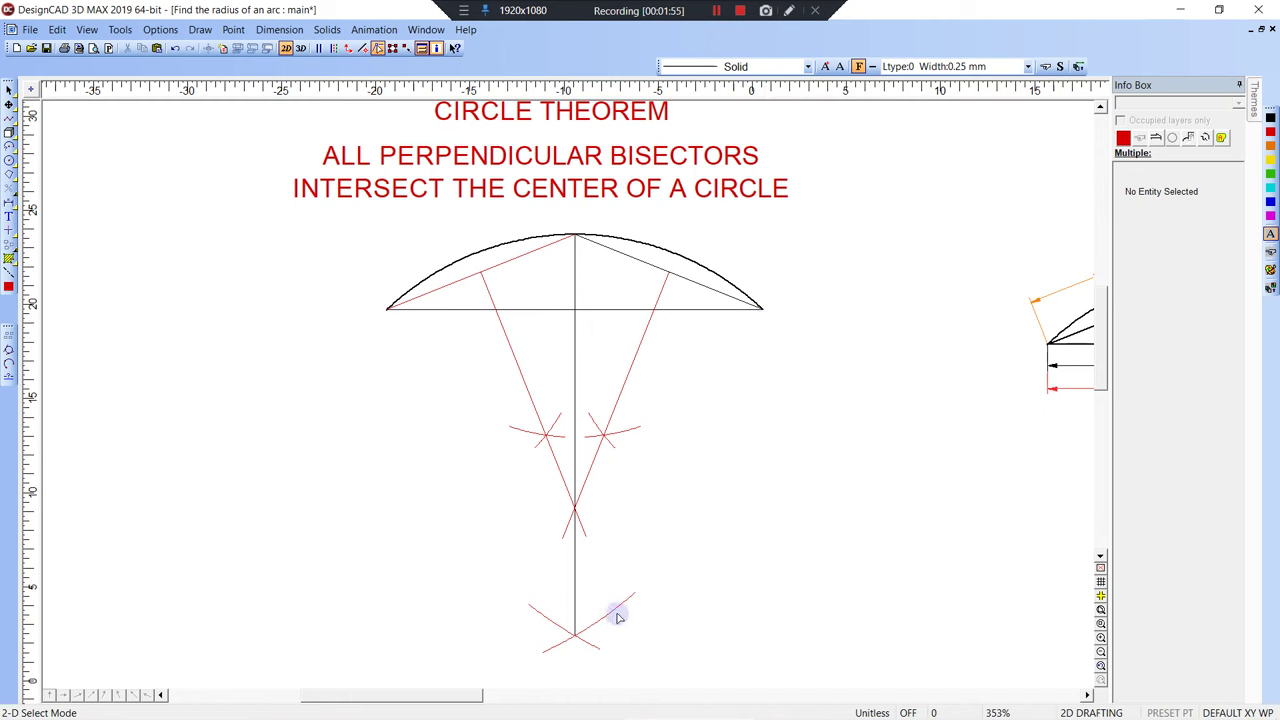
left_click(616, 607)
key("x")
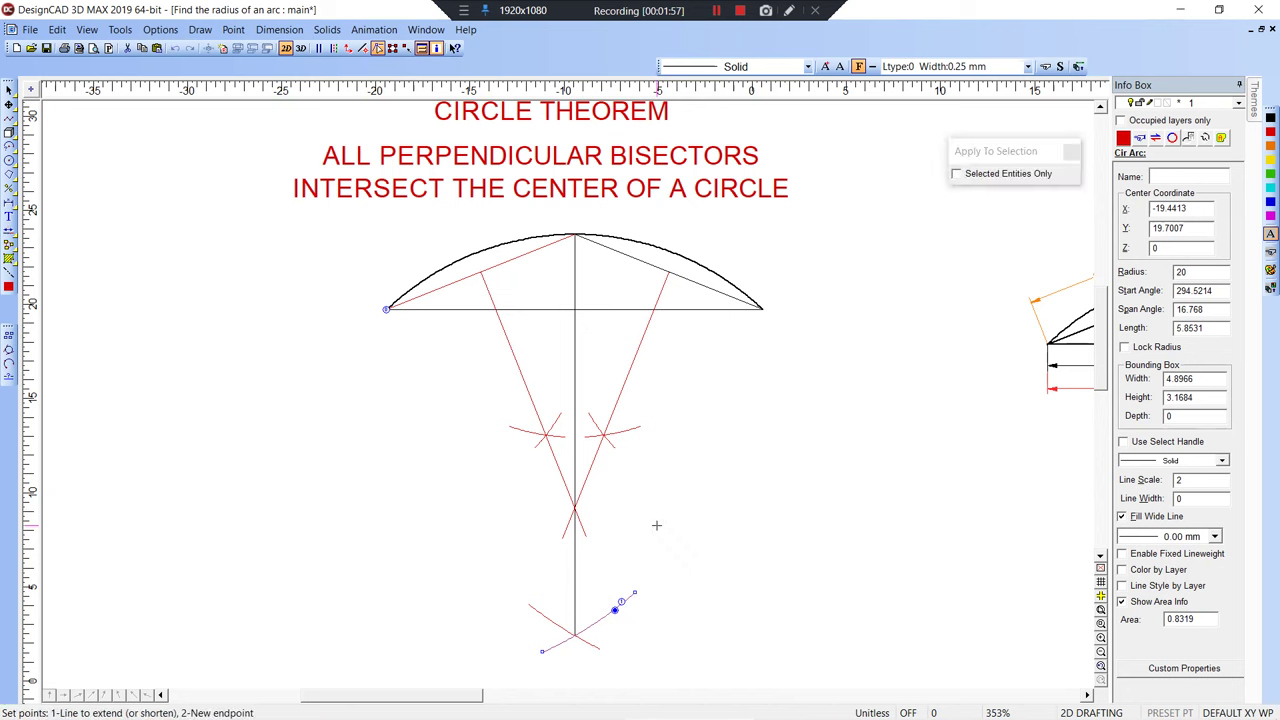
left_click(761, 309)
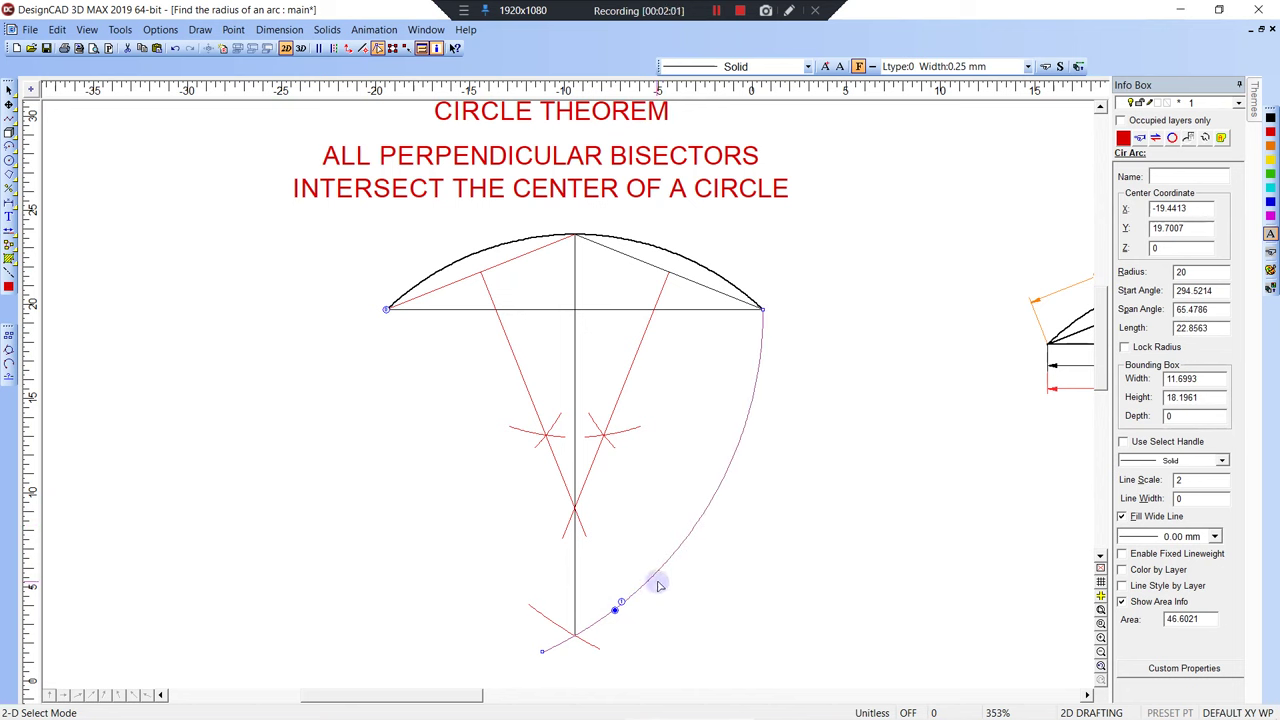
key("ctrl+z")
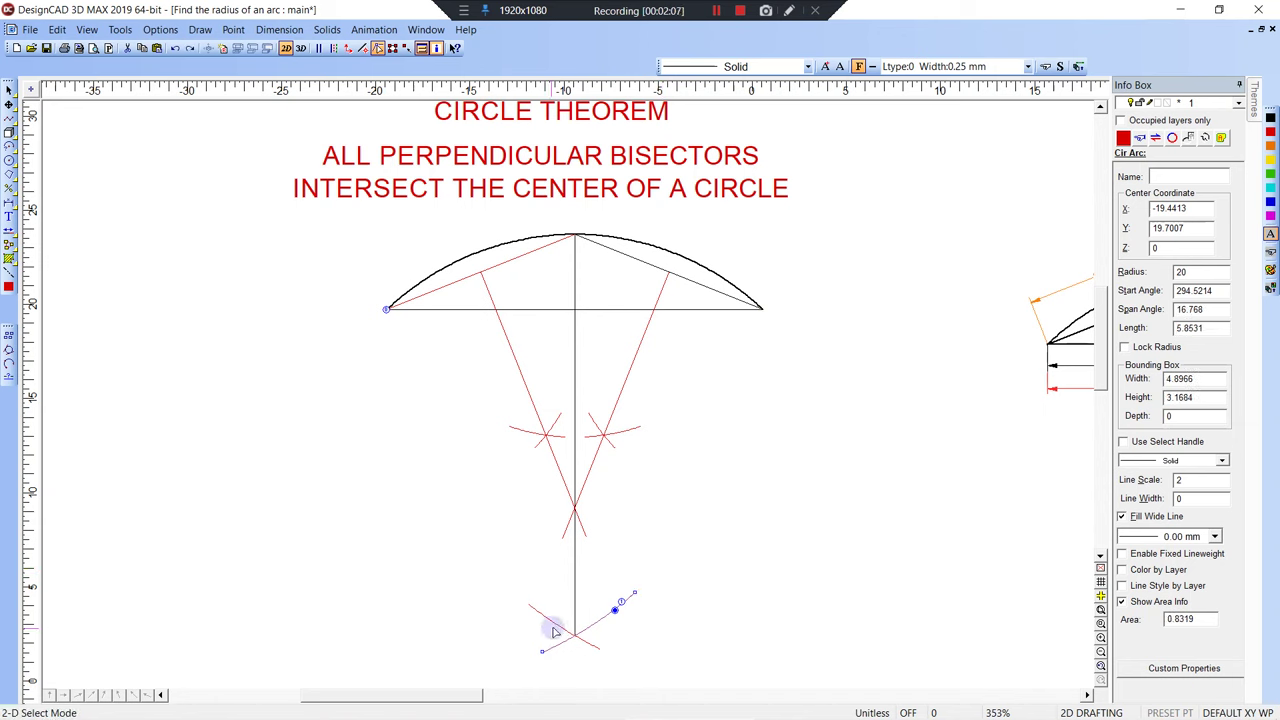
left_click(651, 488)
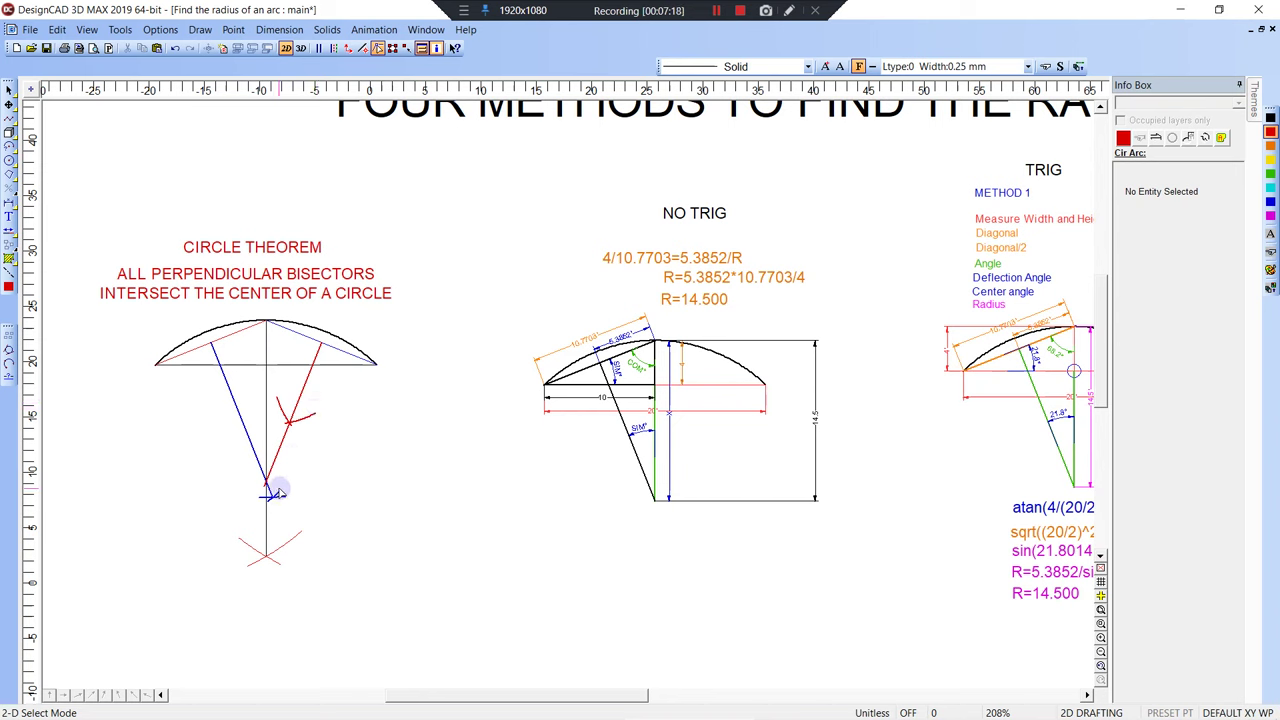
Step: Add a free-form dimension of the radius from the bisectors' intersection to the arc's right end in the Circle Theorem diagram
key("d")
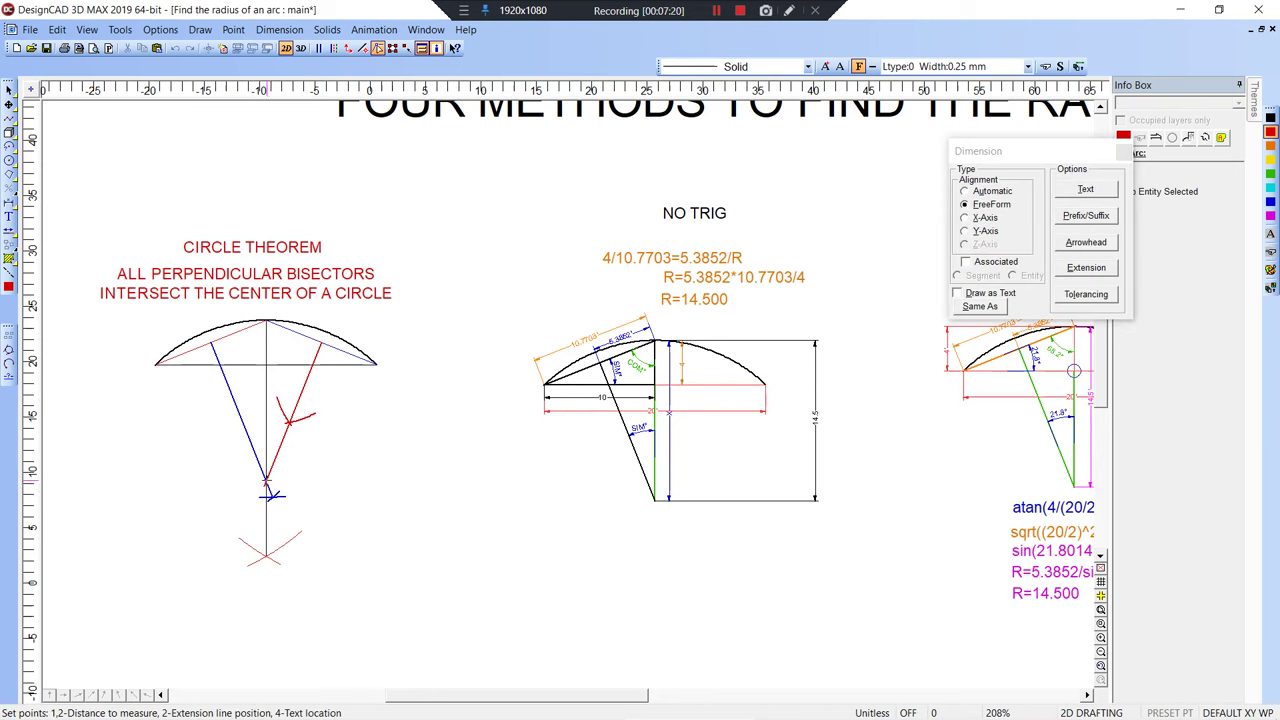
left_click(267, 479)
left_click(378, 366)
left_click(333, 427)
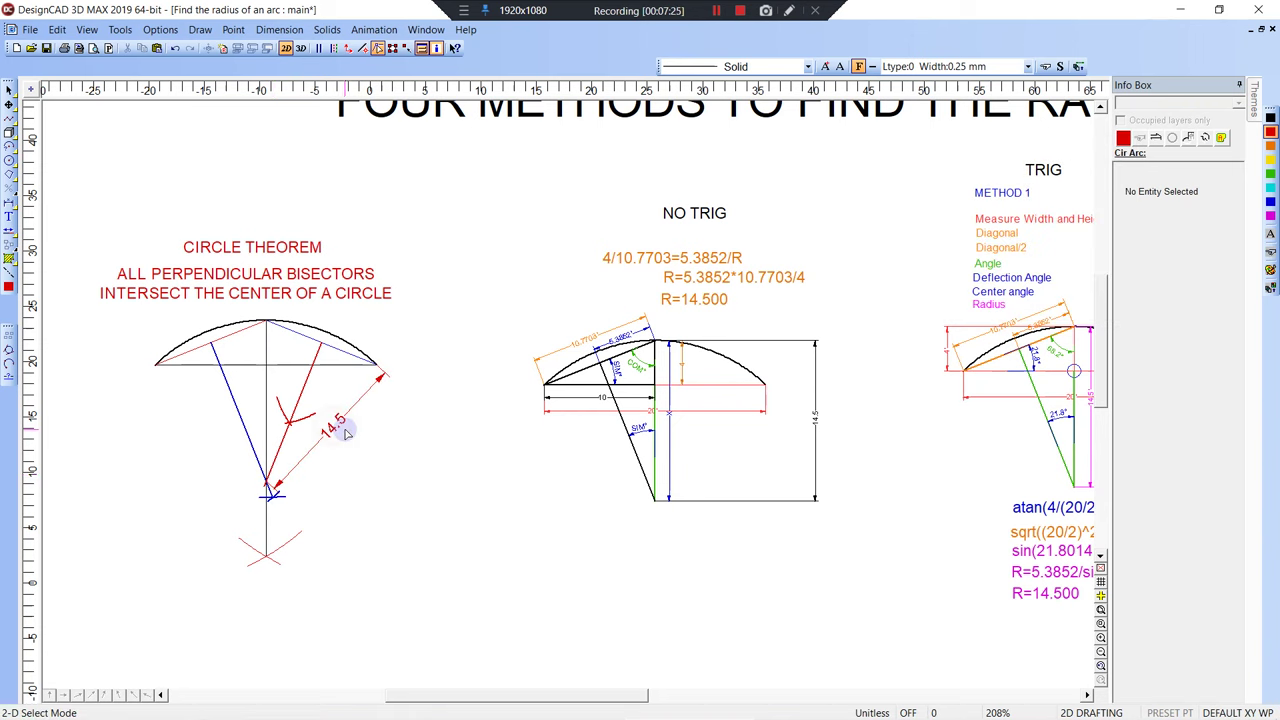
Step: Delete the vertical 14.5 dimension beside the arc in the No Trig diagram
key("z")
left_click(492, 171)
left_click(924, 588)
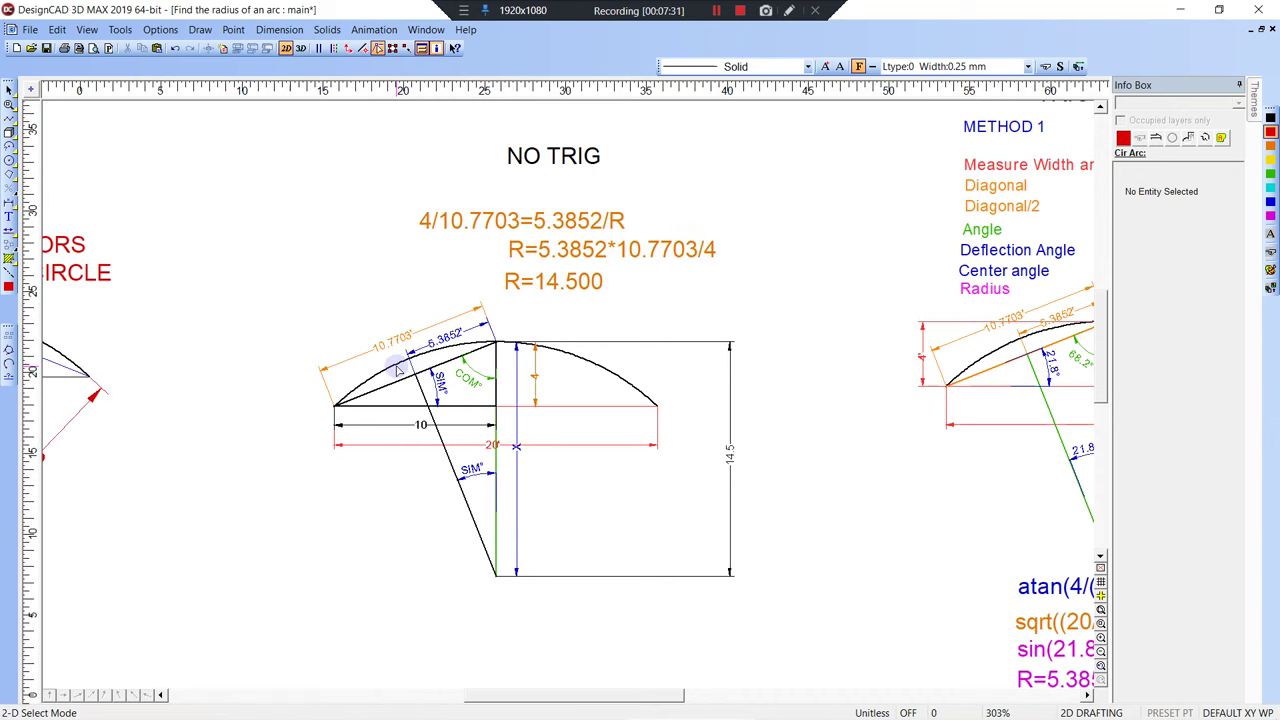
key("z")
left_click(267, 192)
left_click(927, 667)
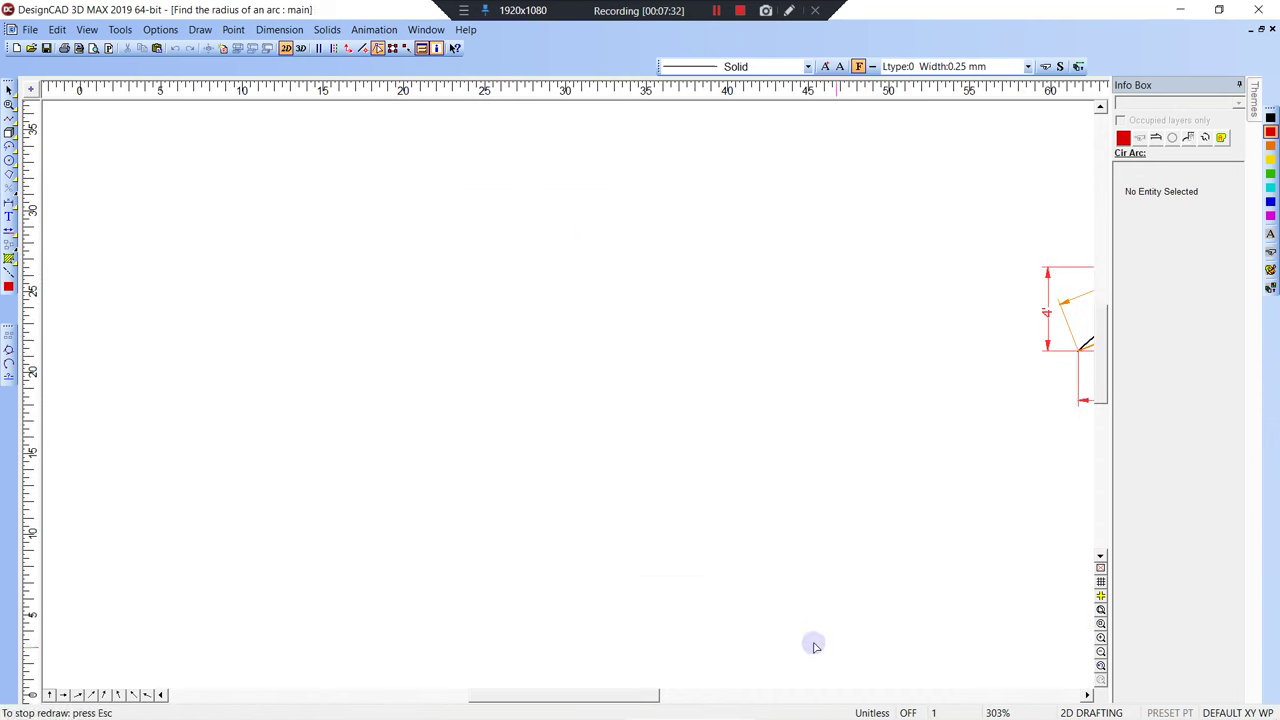
left_click(799, 438)
key("Delete")
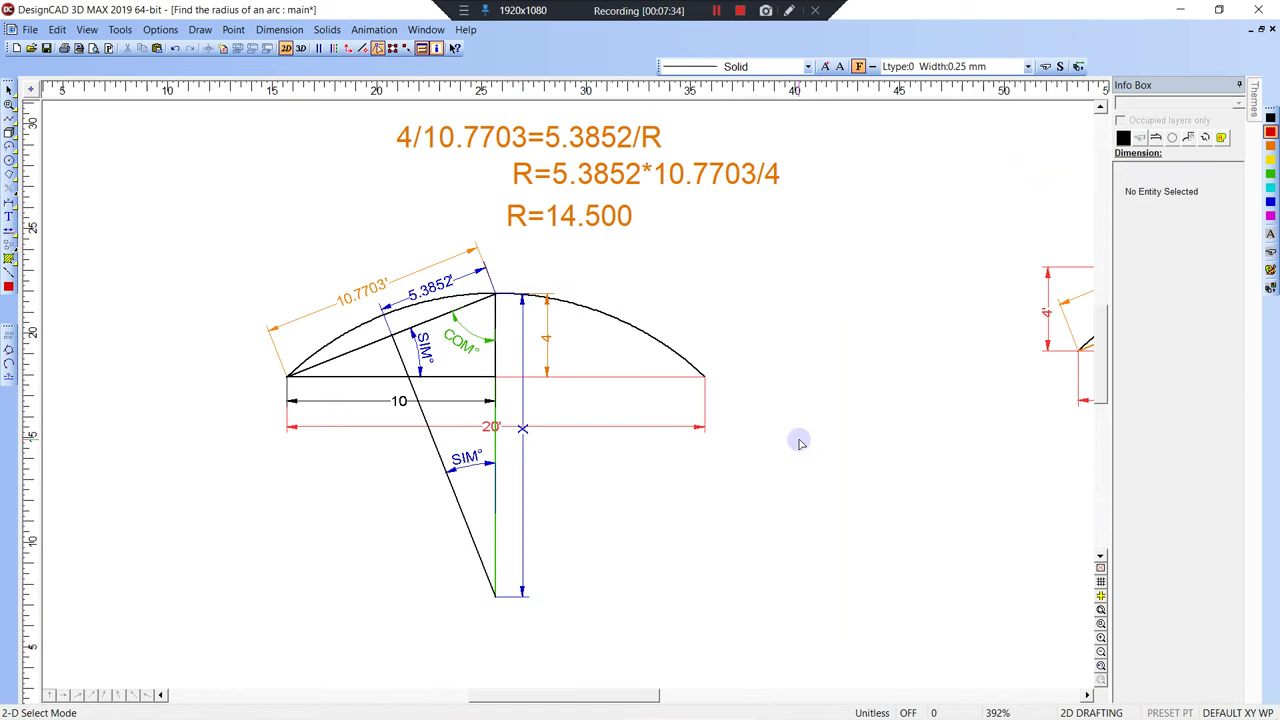
Step: Resize the red right-angle marker at the midpoint of the 20' chord to 0.5 wide and 0.5 high
left_click_drag(636, 355, 771, 384)
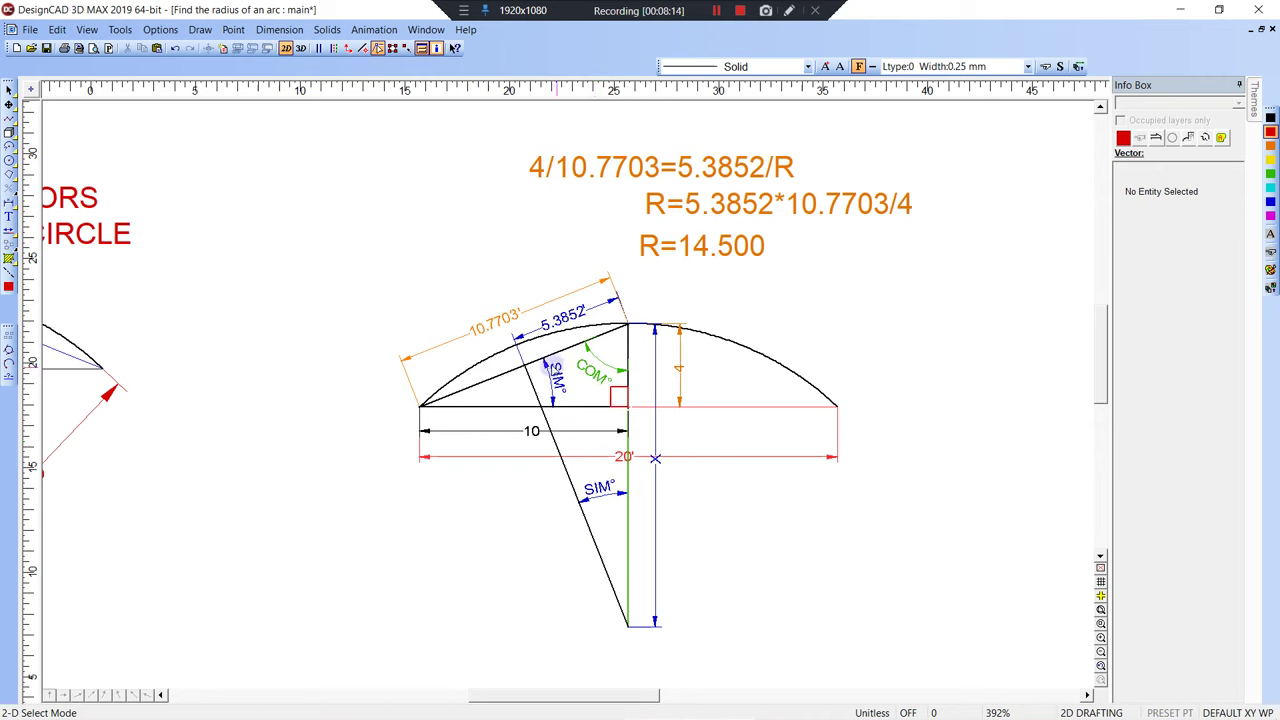
left_click(612, 392)
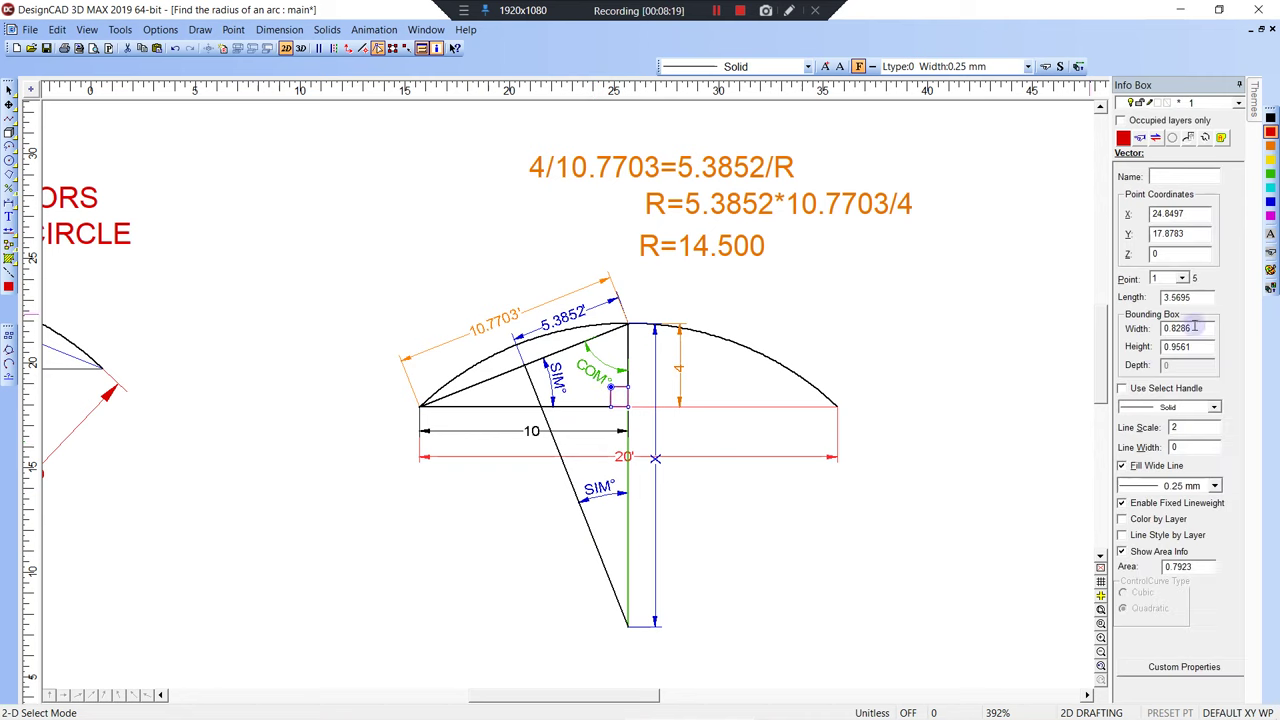
left_click_drag(1200, 328, 1117, 336)
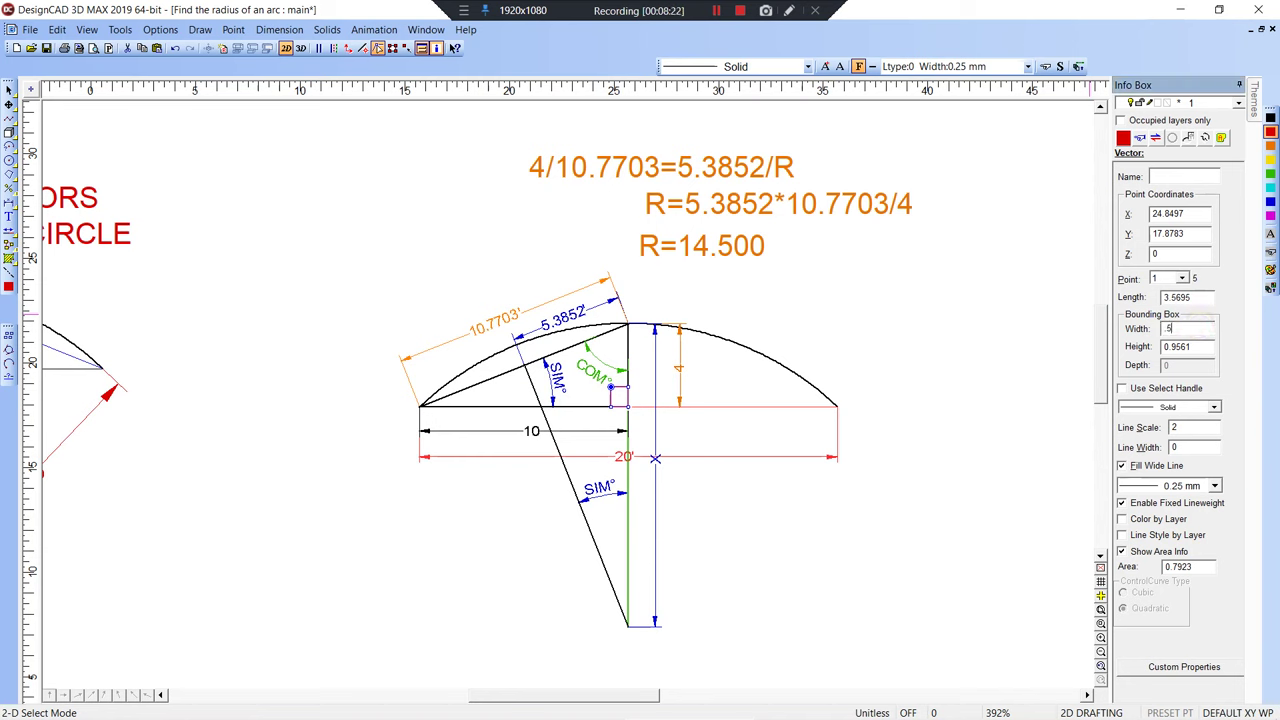
key("Tab")
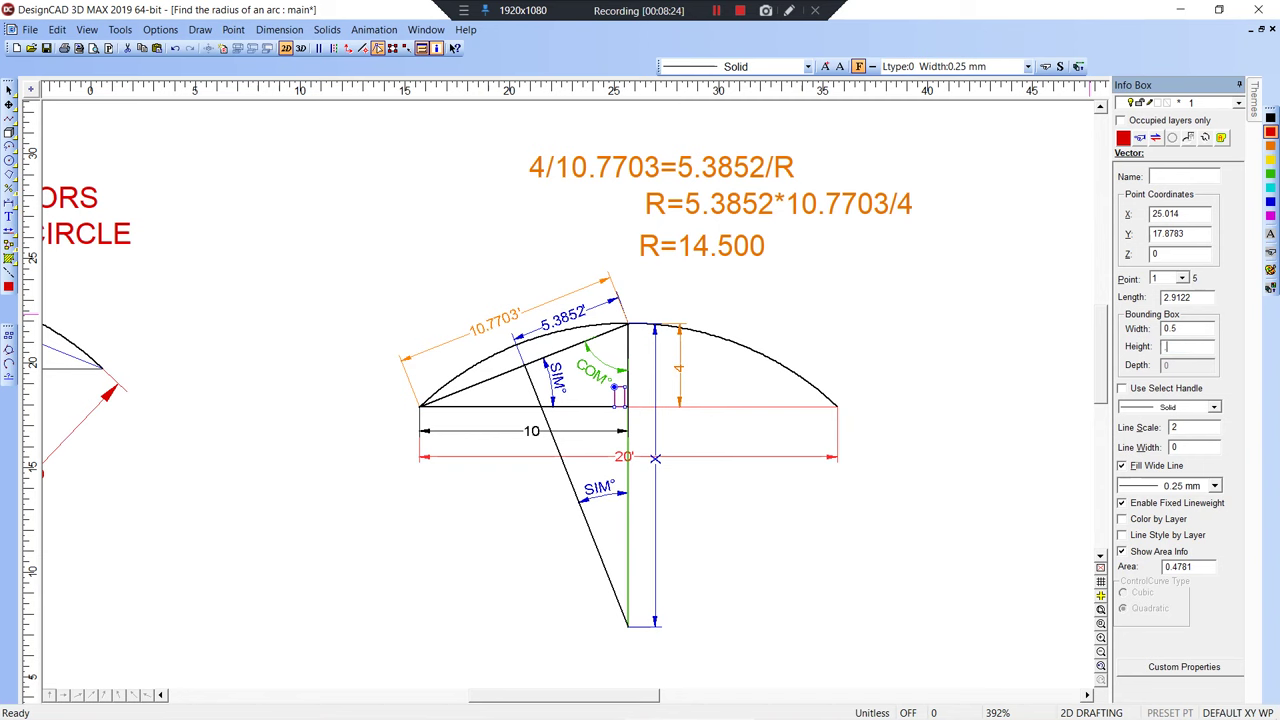
key("Tab")
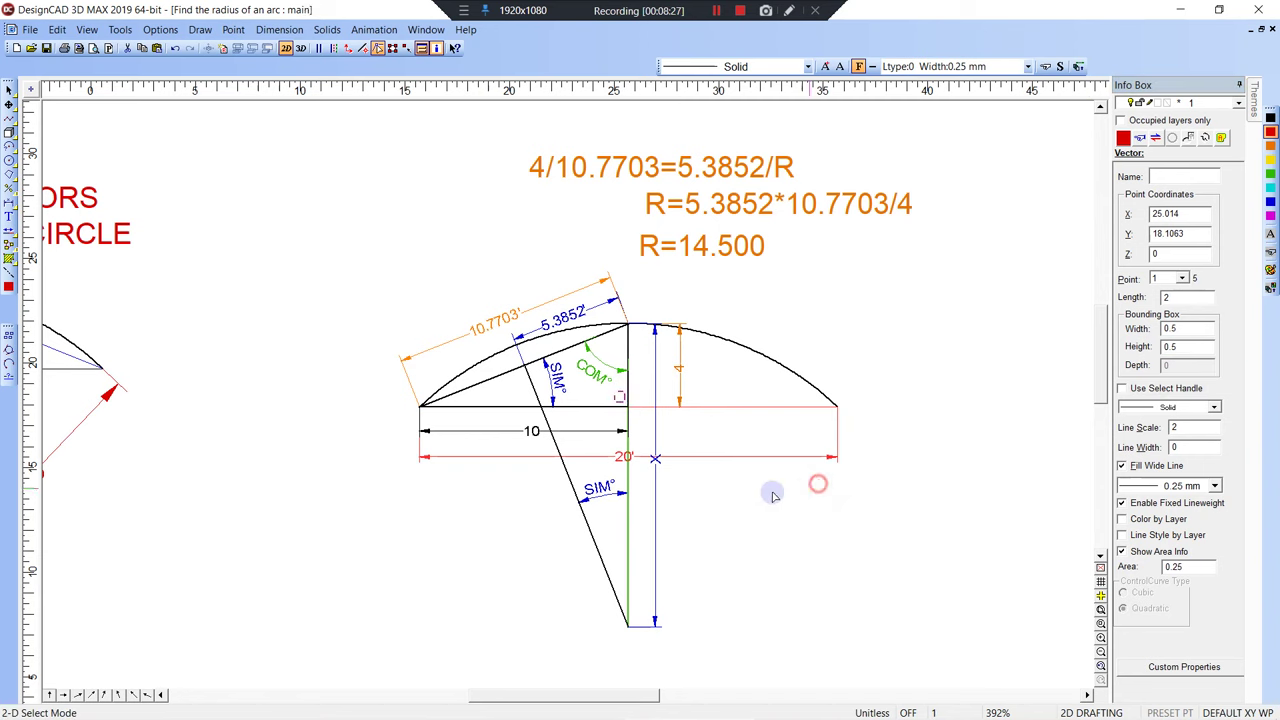
Step: Move the resized right-angle marker snugly into the corner between the half chord and the vertical centre line
left_click(627, 425)
left_click_drag(624, 401, 628, 406)
left_click(642, 421)
left_click(621, 401)
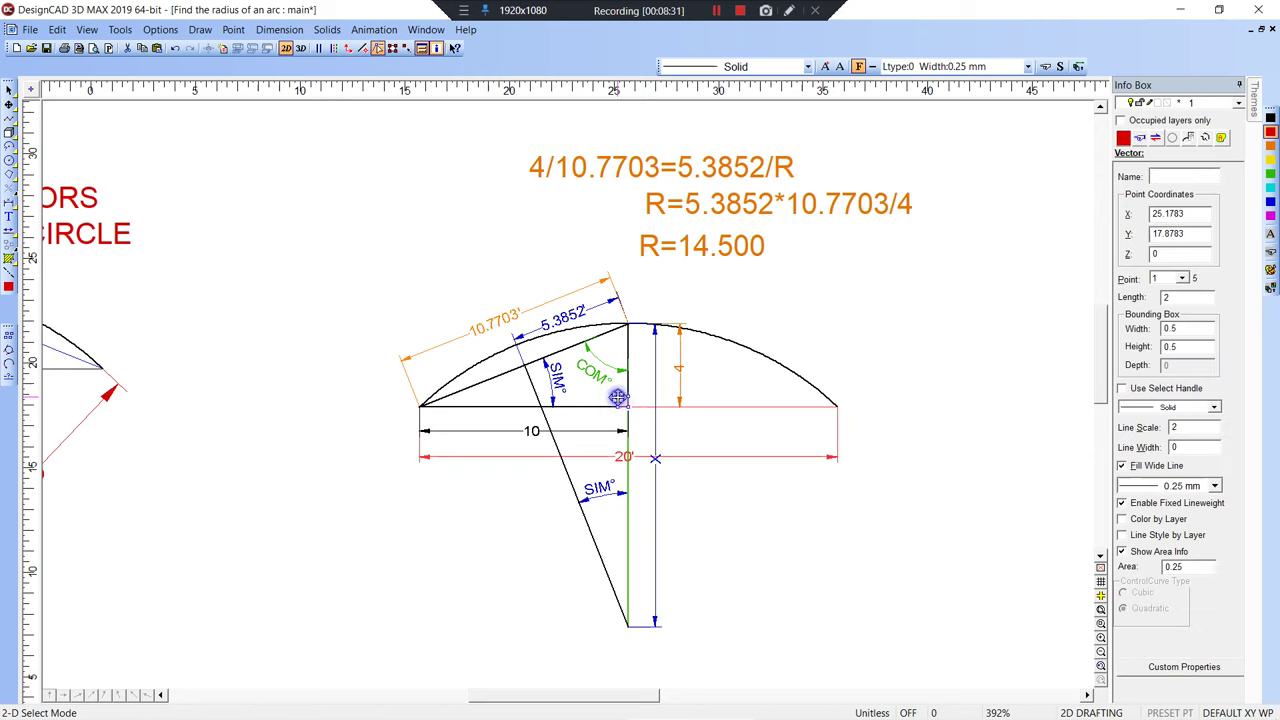
Step: Set a selection handle on the right-angle marker and paste a copy where the slanted radius line meets the diagonal chord
key("h")
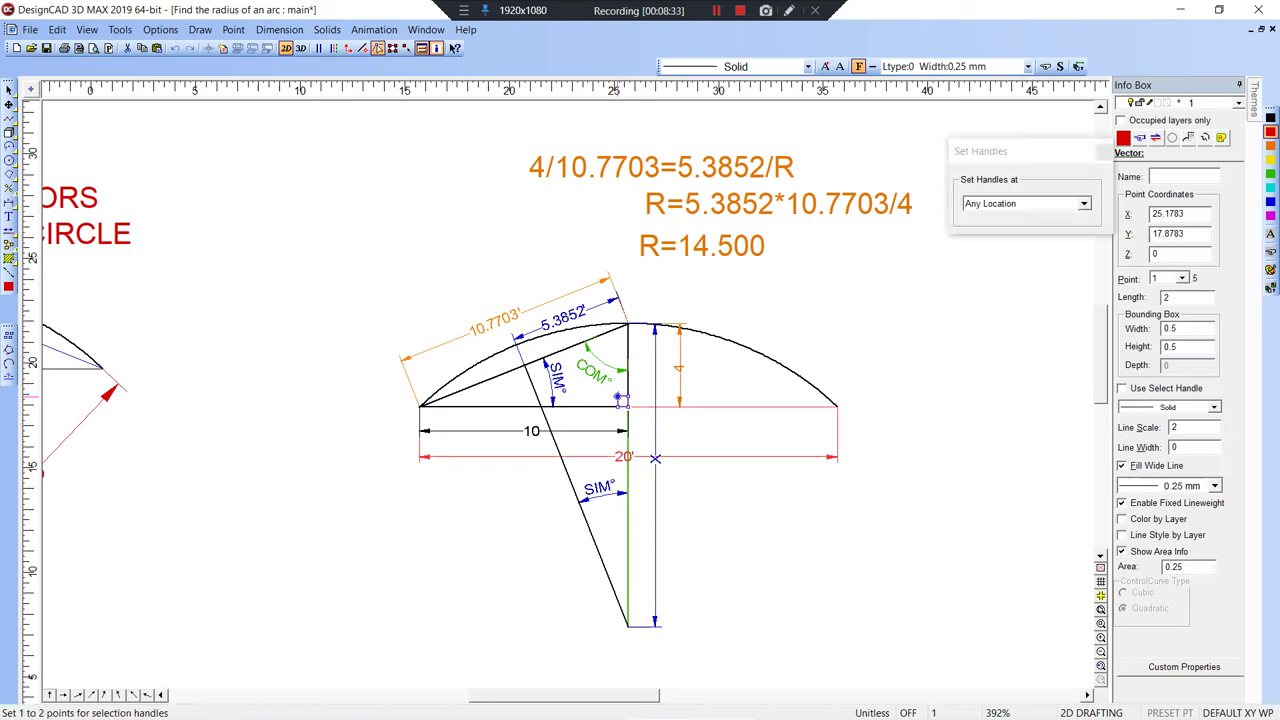
left_click(620, 401)
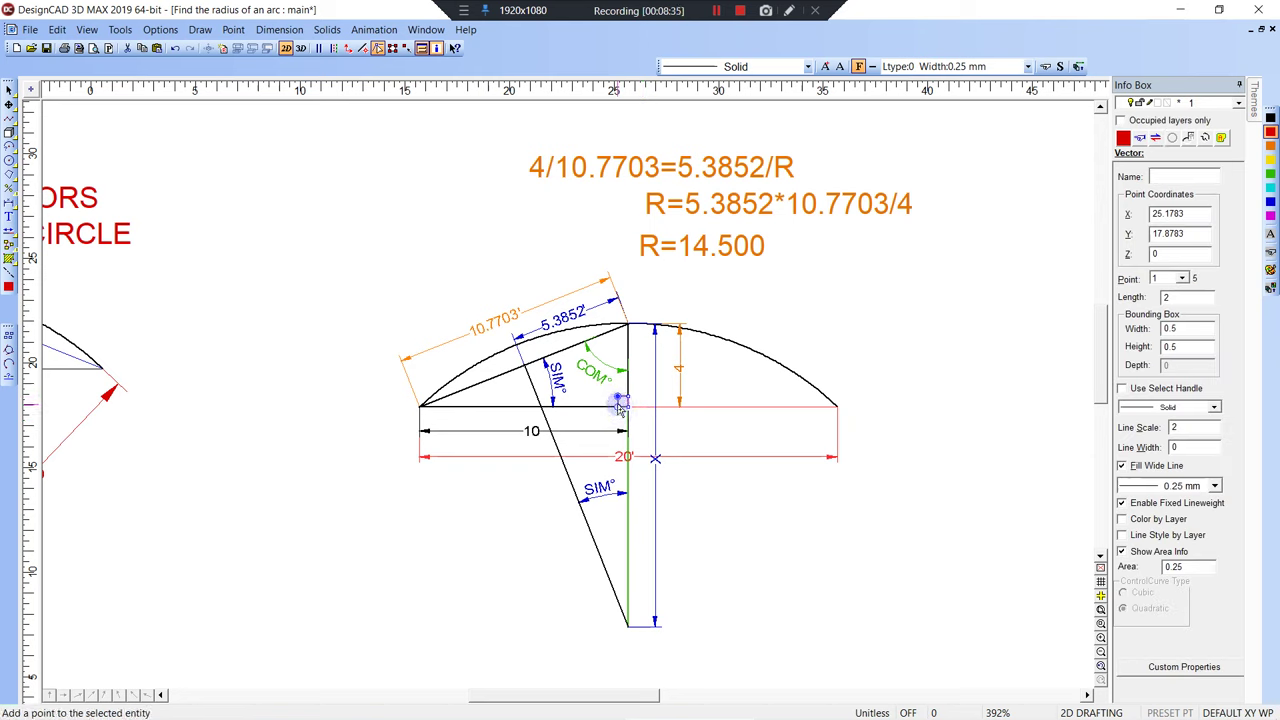
key("Escape")
key("Escape")
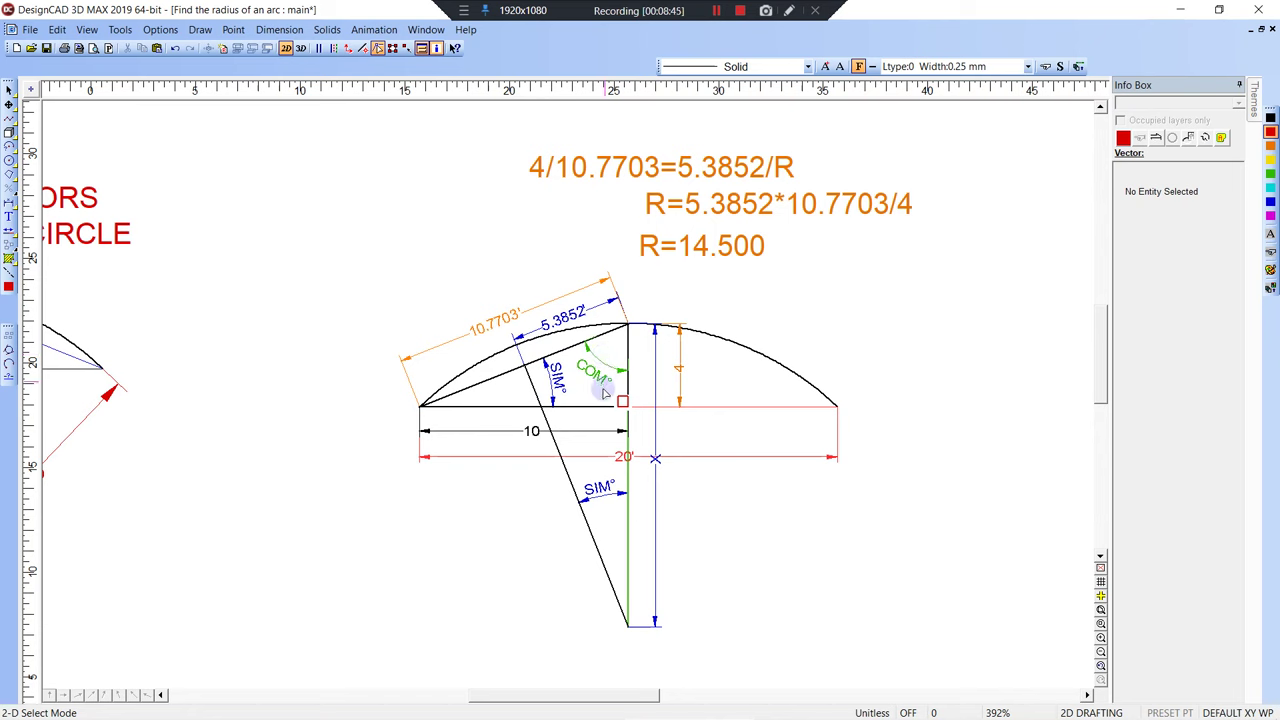
key("ctrl+v")
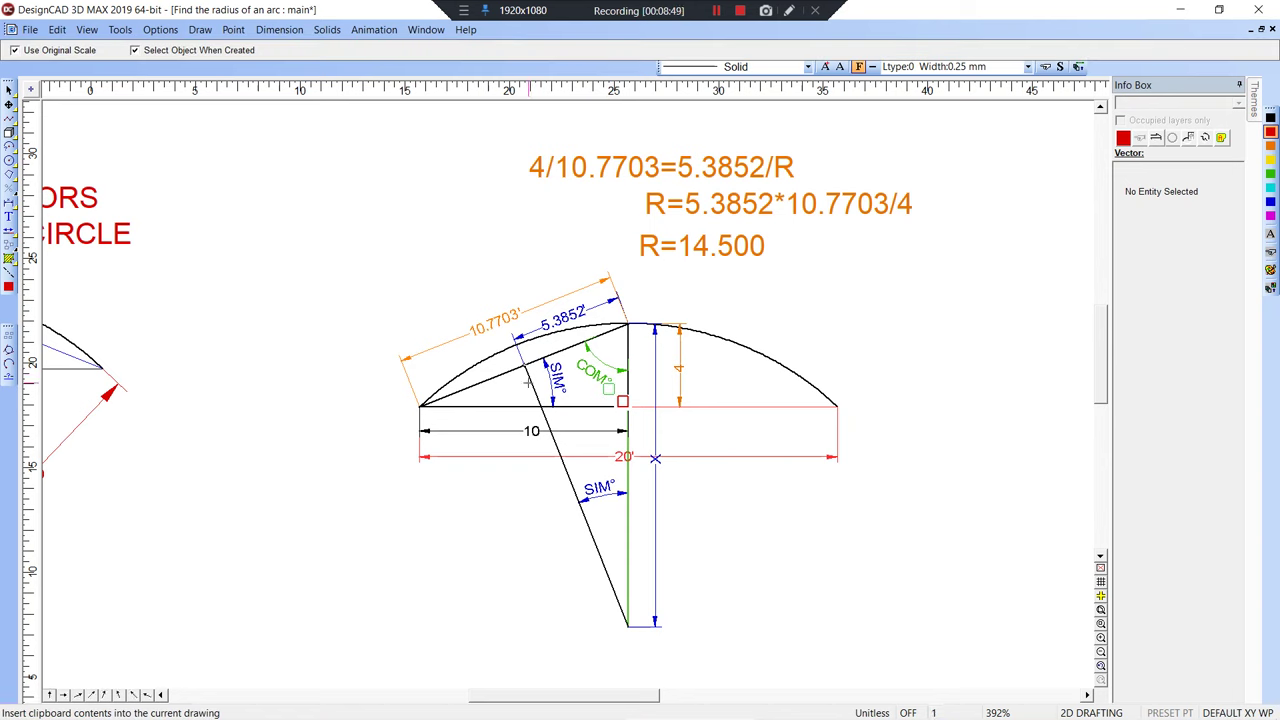
left_click(530, 381)
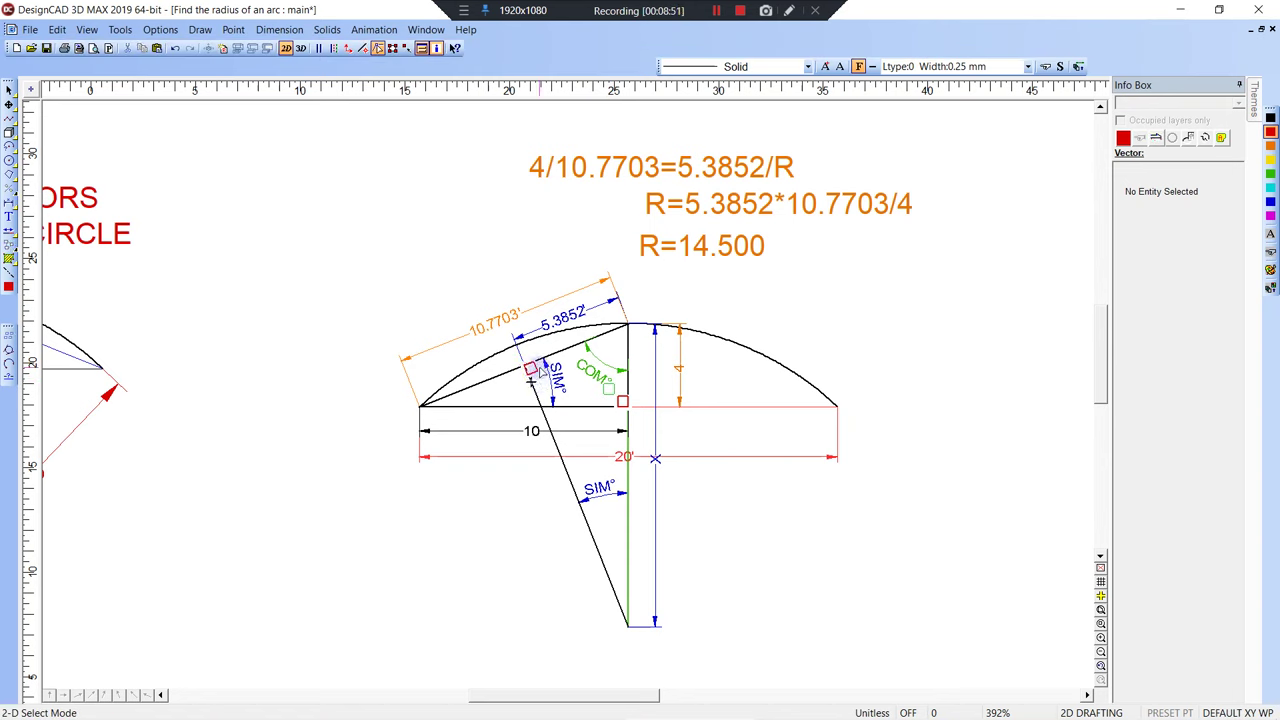